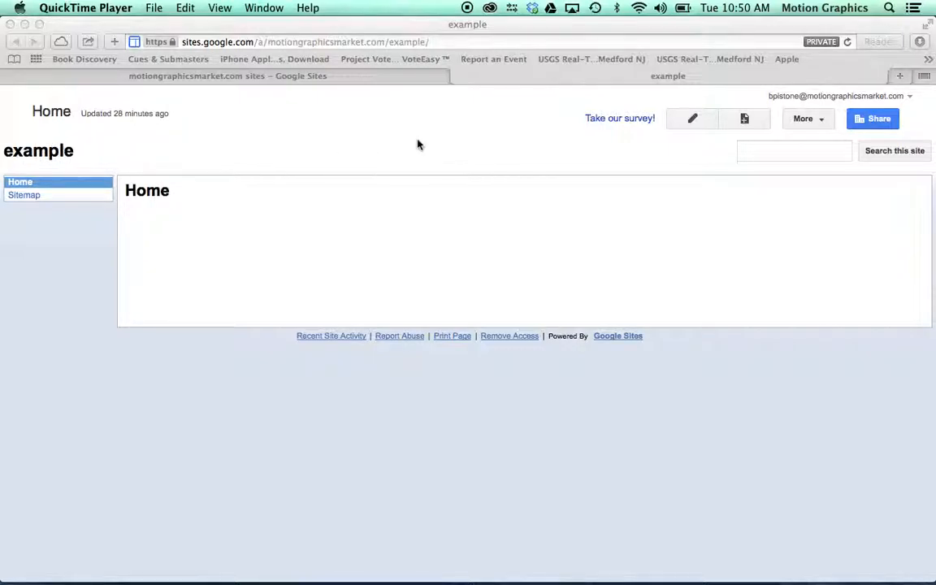
Step: Change the home page's title to "Assignments" and save the page
{"action": "left_click", "coordinate": [690, 120]}
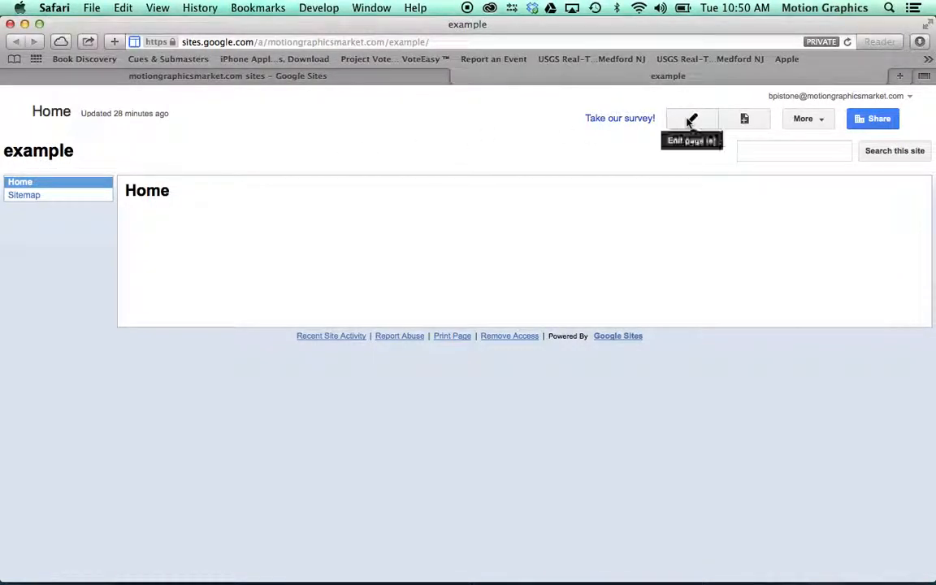
{"action": "left_click", "coordinate": [693, 119]}
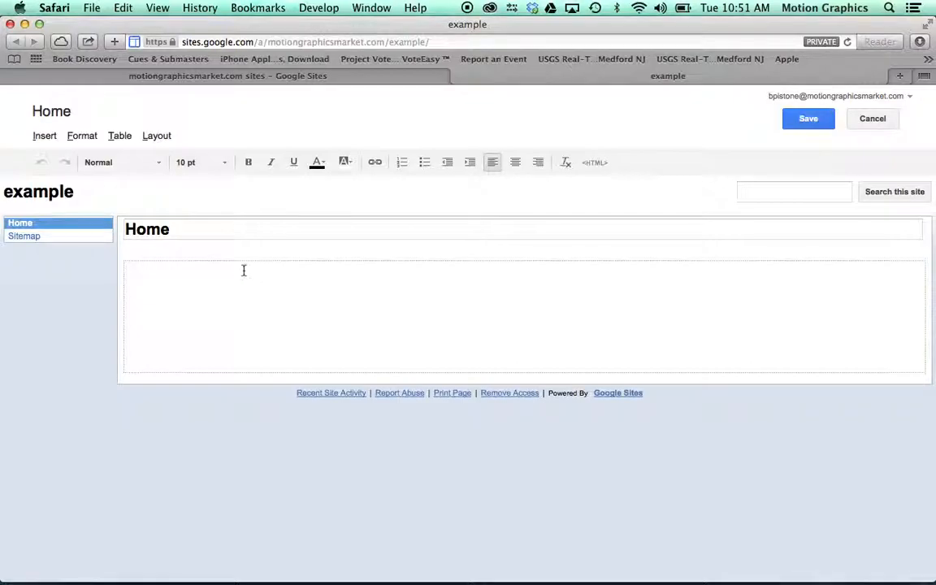
{"action": "double_click", "coordinate": [151, 229]}
{"action": "type", "text": "Assignments"}
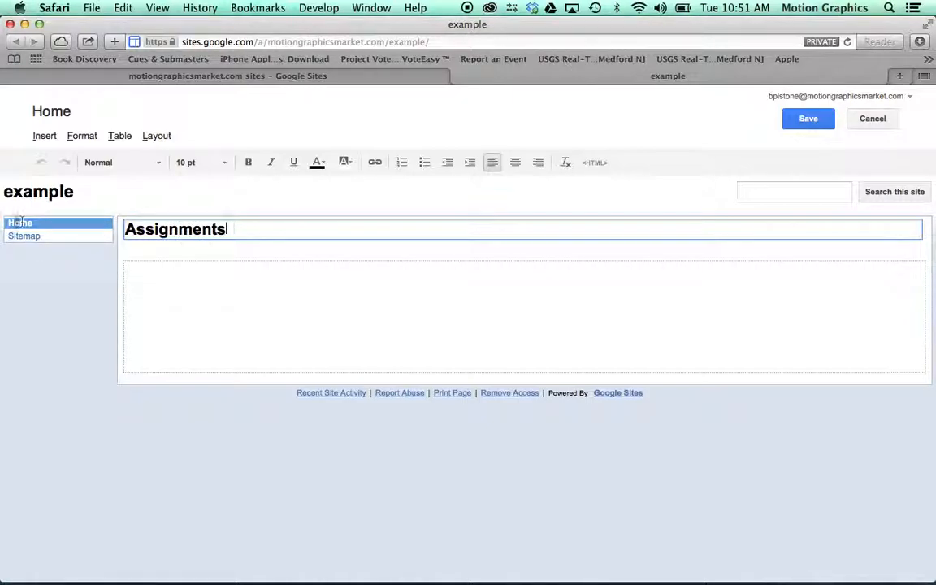
{"action": "left_click", "coordinate": [167, 281]}
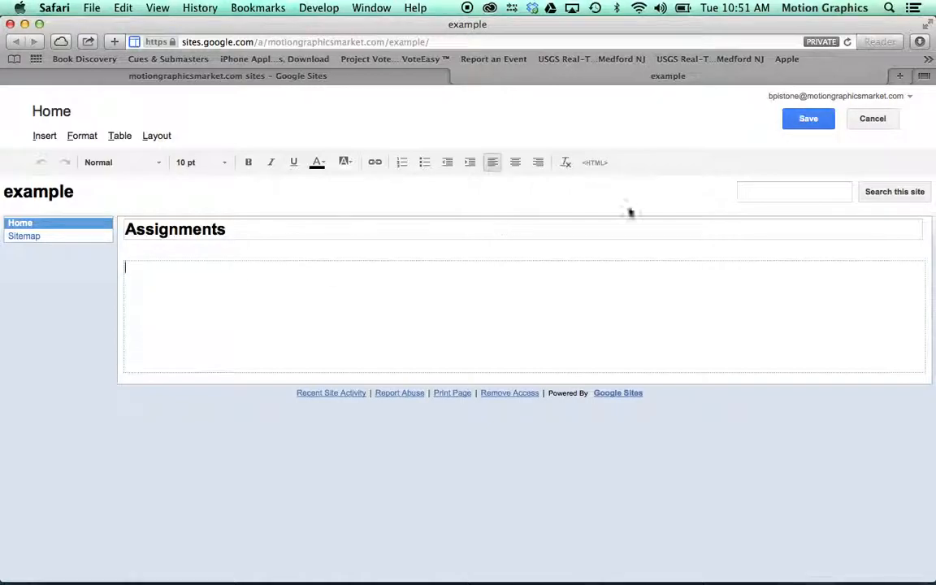
{"action": "left_click", "coordinate": [808, 122]}
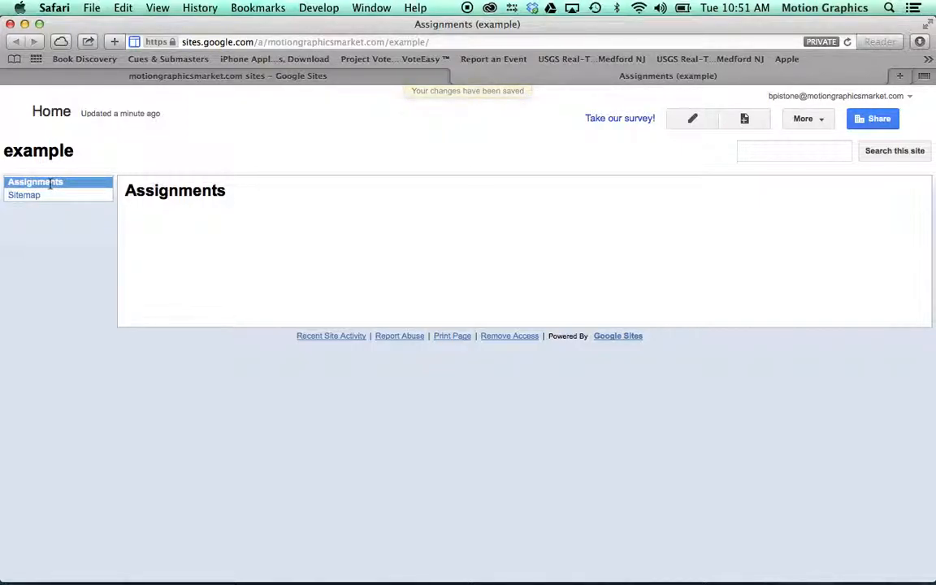
{"action": "left_click", "coordinate": [43, 329]}
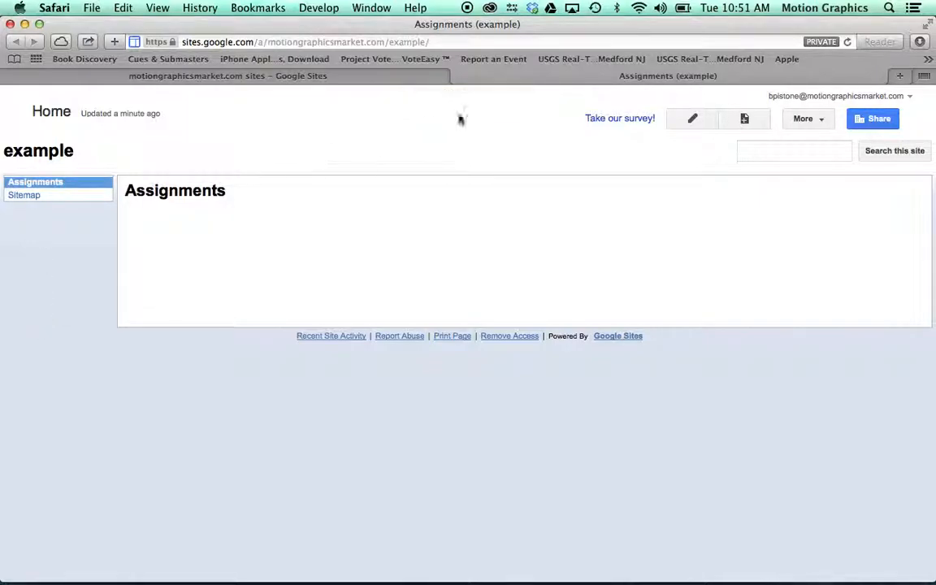
Step: Open the Assignments page for editing and enter the line "Assignment 1" in its body
{"action": "left_click", "coordinate": [691, 120]}
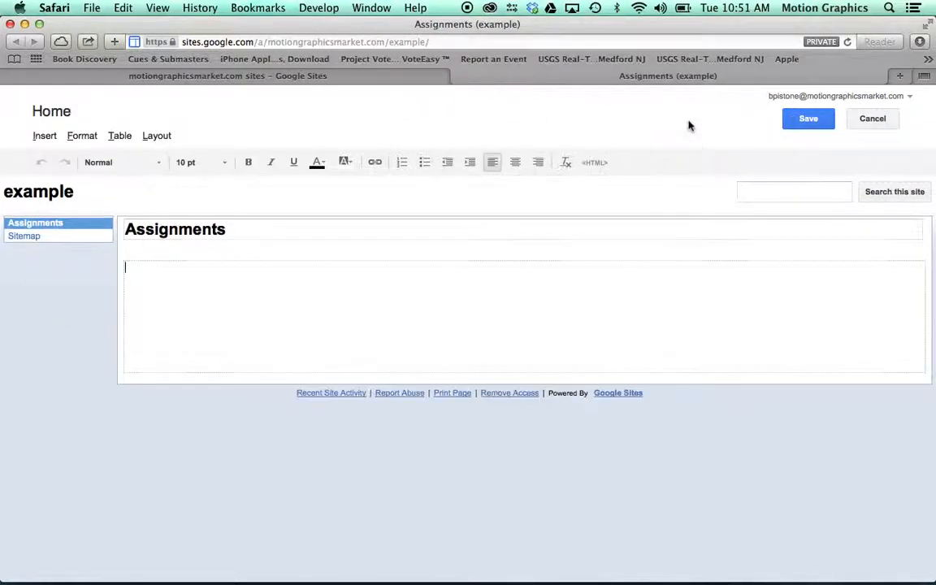
{"action": "left_click", "coordinate": [146, 276]}
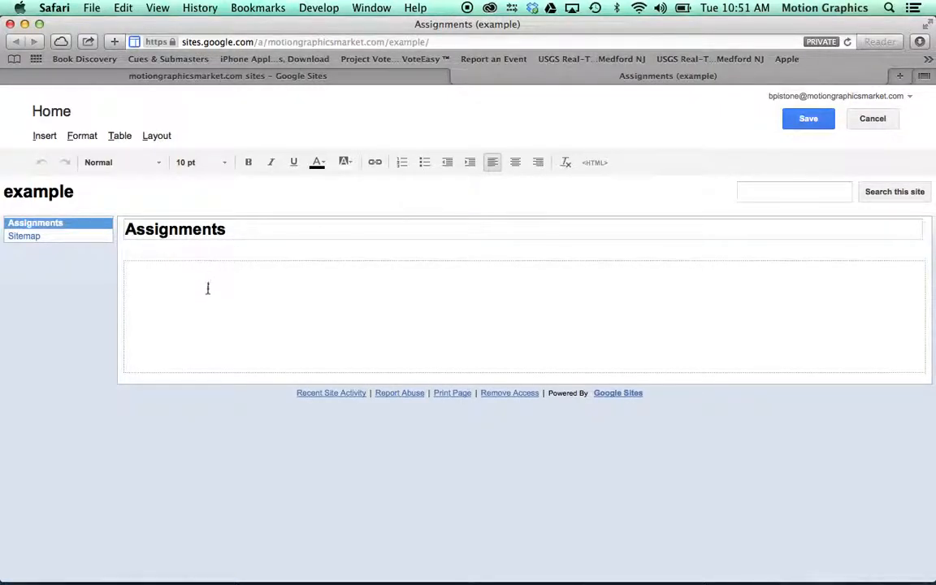
{"action": "left_click", "coordinate": [400, 165]}
{"action": "left_click", "coordinate": [425, 163]}
{"action": "left_click", "coordinate": [425, 163]}
{"action": "left_click", "coordinate": [180, 274]}
{"action": "type", "text": "Assignment 1"}
Step: Start a link on the "Assignment 1" text and review the target types, settling on a page within the site
{"action": "left_click_drag", "start_coordinate": [199, 274], "coordinate": [98, 268]}
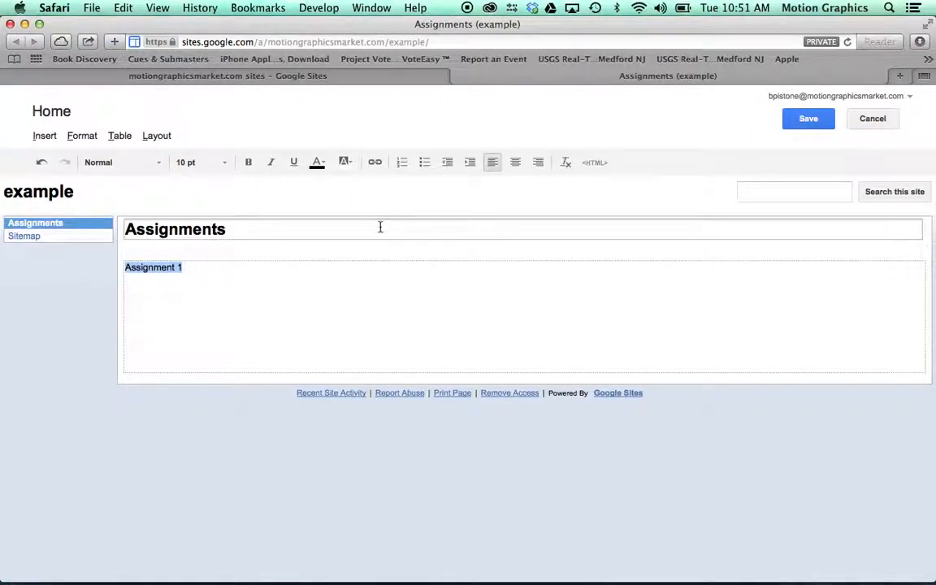
{"action": "left_click", "coordinate": [50, 140]}
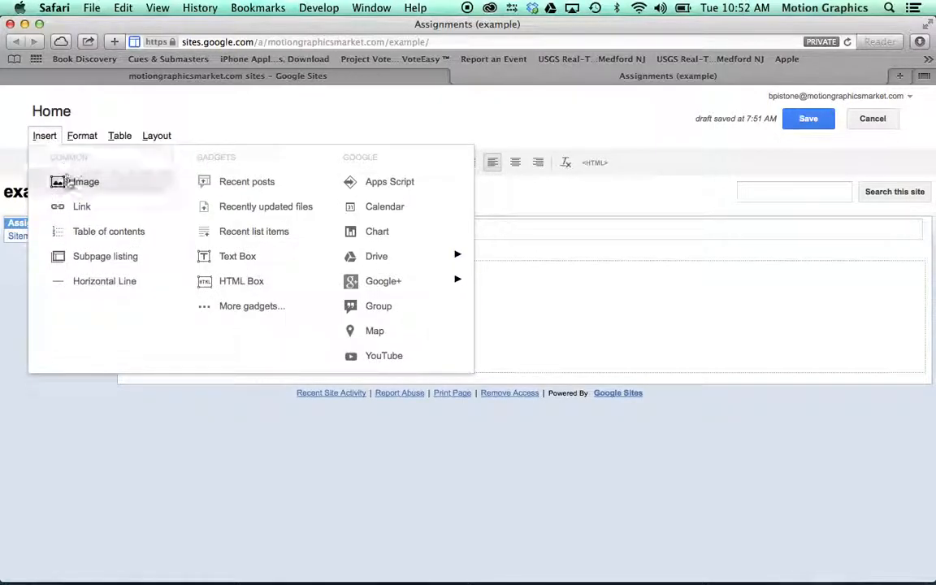
{"action": "left_click", "coordinate": [78, 205]}
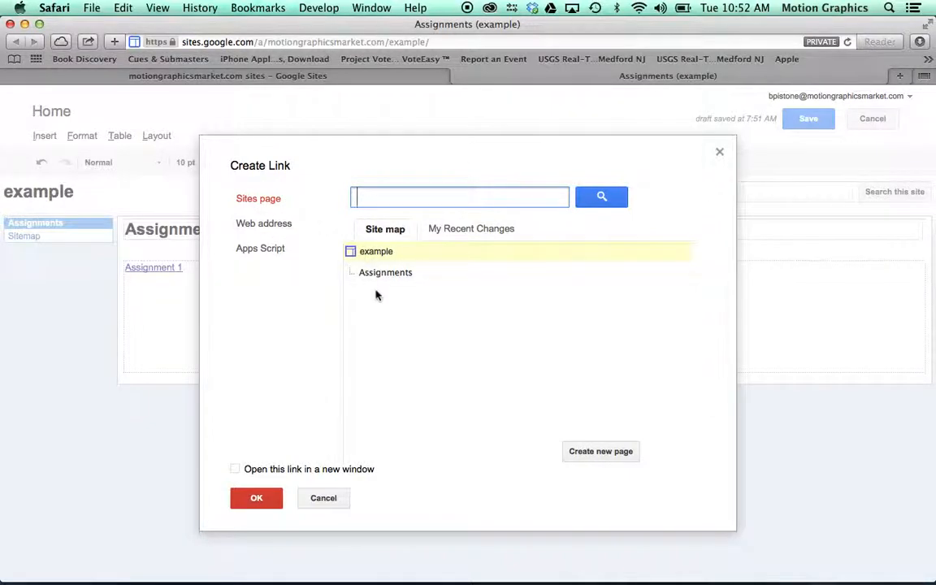
{"action": "left_click", "coordinate": [264, 224]}
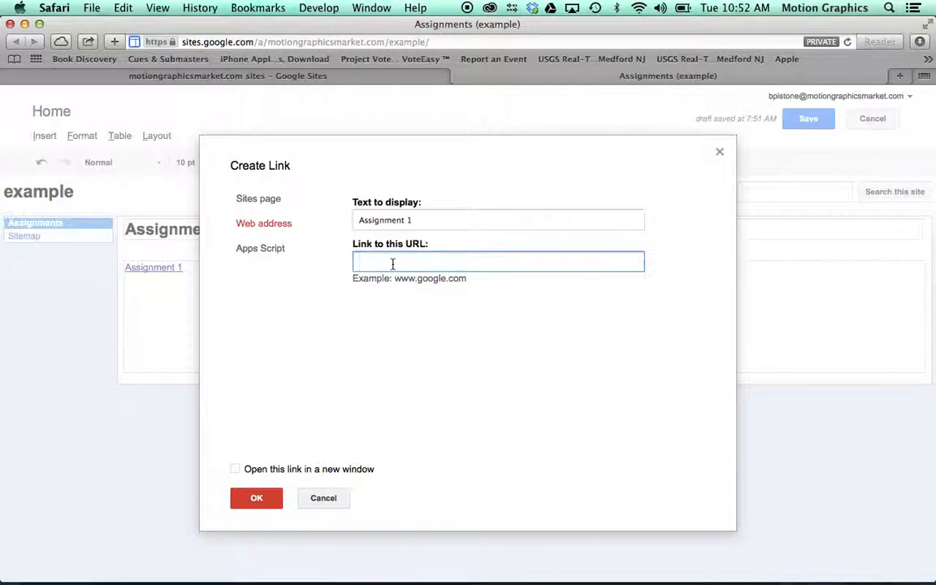
{"action": "left_click", "coordinate": [272, 249]}
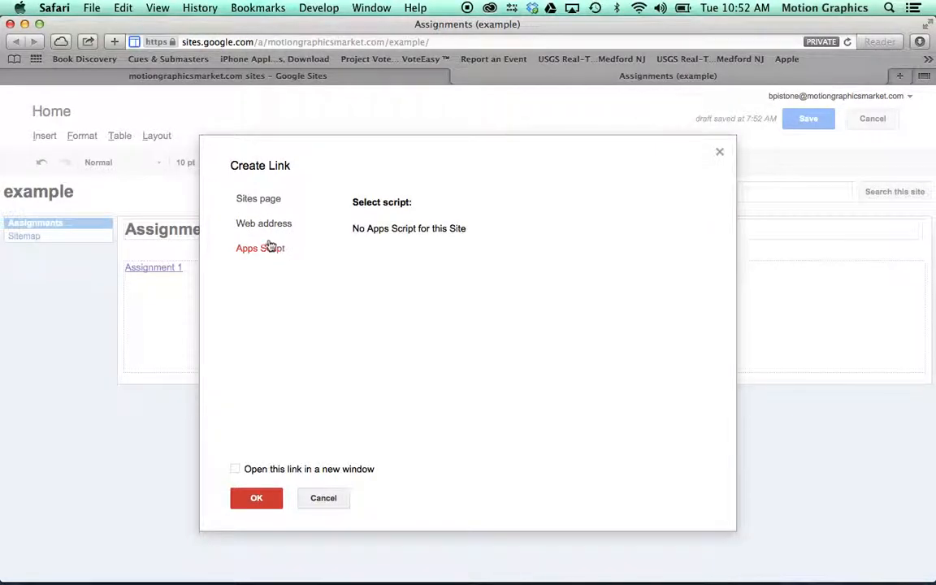
{"action": "left_click", "coordinate": [253, 198]}
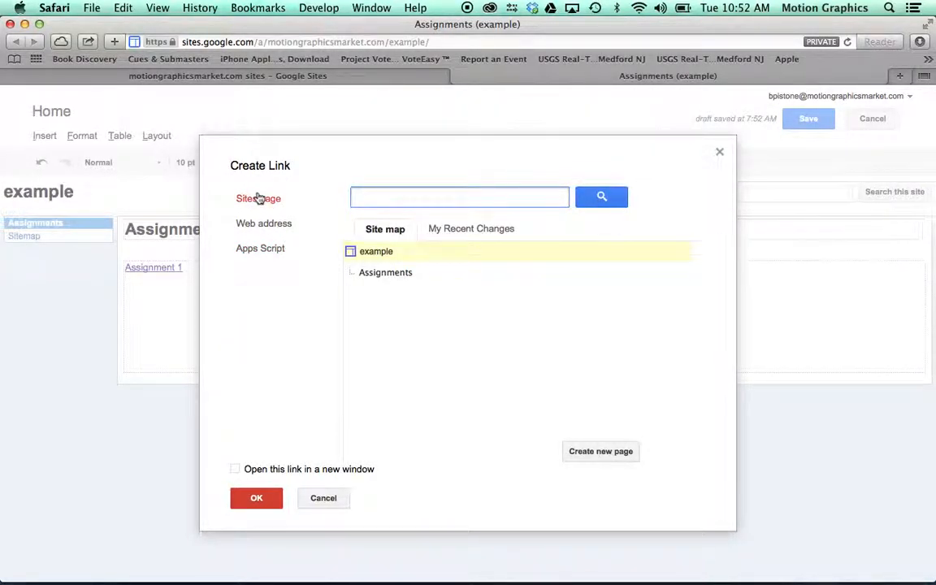
Step: Create a web page titled "Assignment 1" under Assignments as the link's target, apply the link and save the page
{"action": "left_click", "coordinate": [606, 452]}
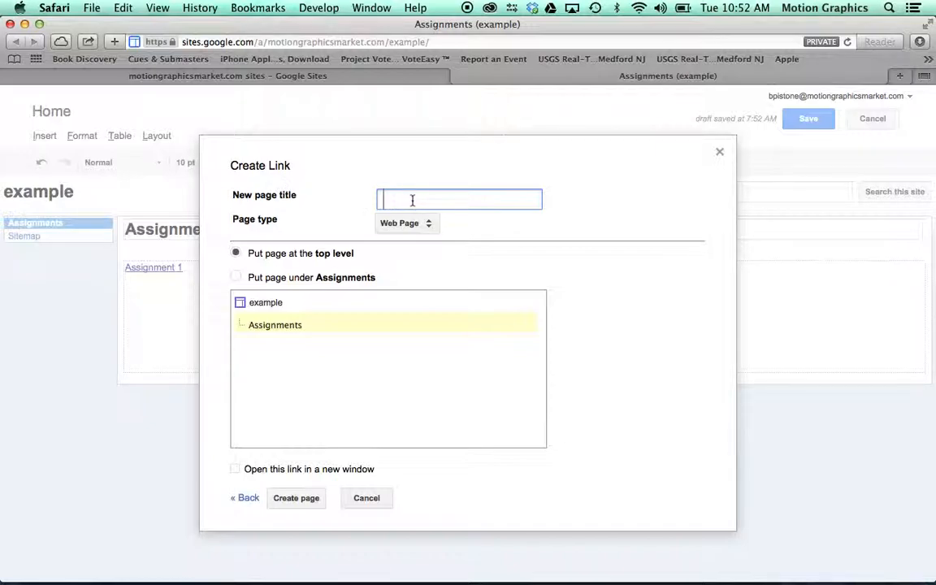
{"action": "type", "text": "Assignment 1"}
{"action": "left_click", "coordinate": [237, 278]}
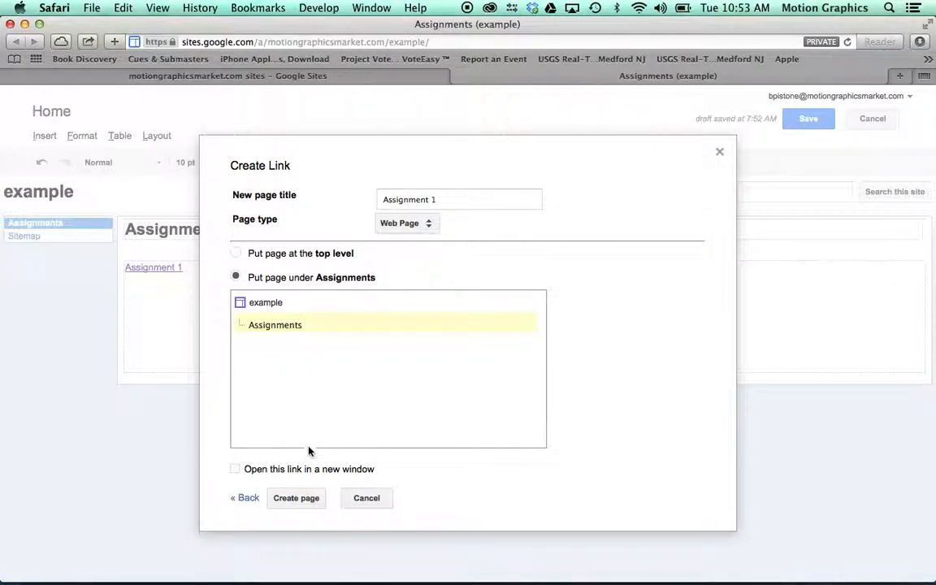
{"action": "left_click", "coordinate": [297, 499]}
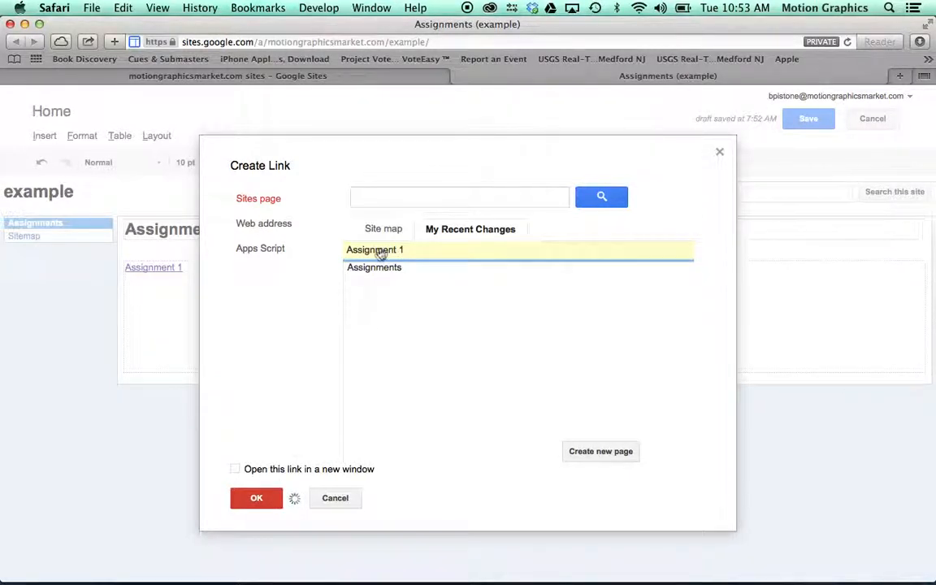
{"action": "left_click", "coordinate": [258, 503]}
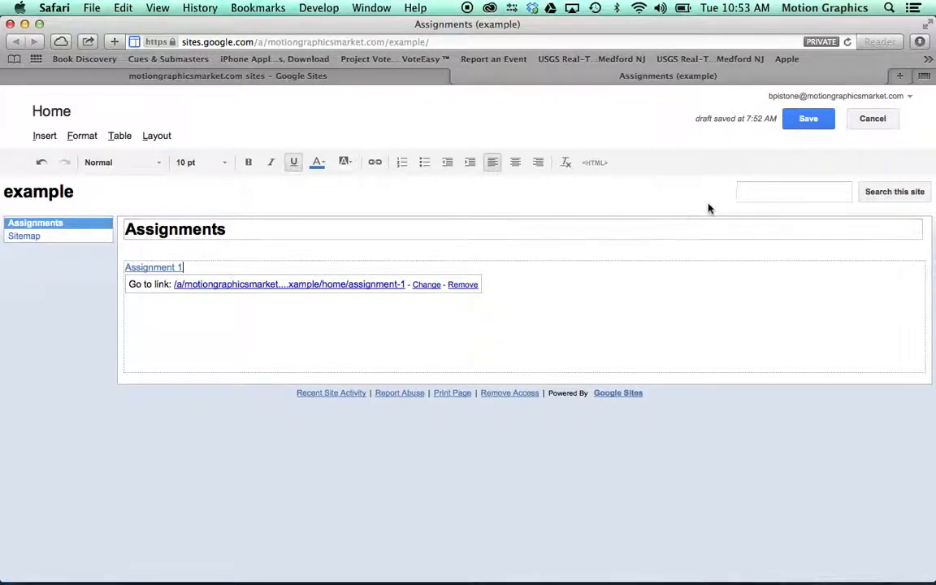
{"action": "left_click", "coordinate": [821, 117]}
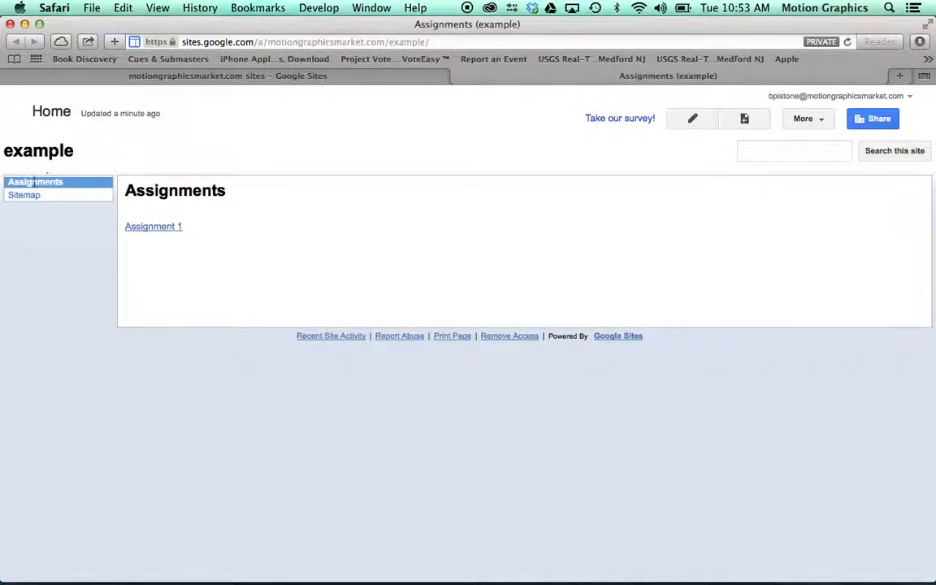
Step: Follow the link to the Assignment 1 page and write "Watch this video and Summarize in a comment below." in its body
{"action": "left_click", "coordinate": [166, 230]}
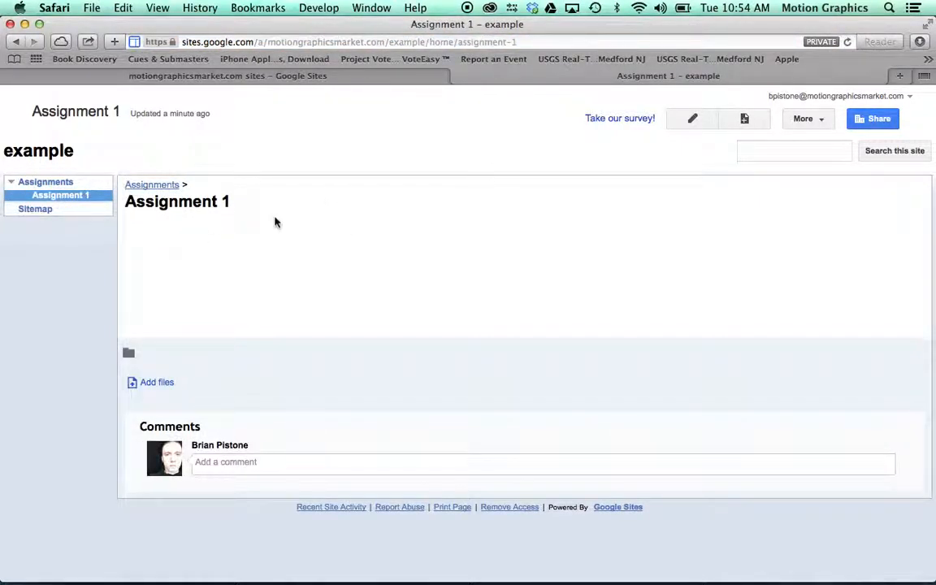
{"action": "left_click", "coordinate": [691, 118]}
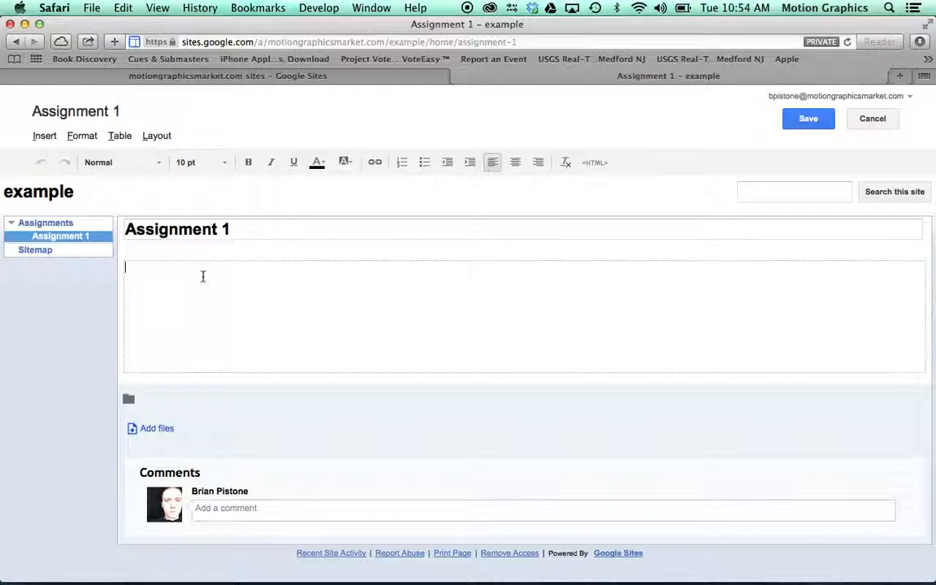
{"action": "type", "text": "Watch this video and Summari"}
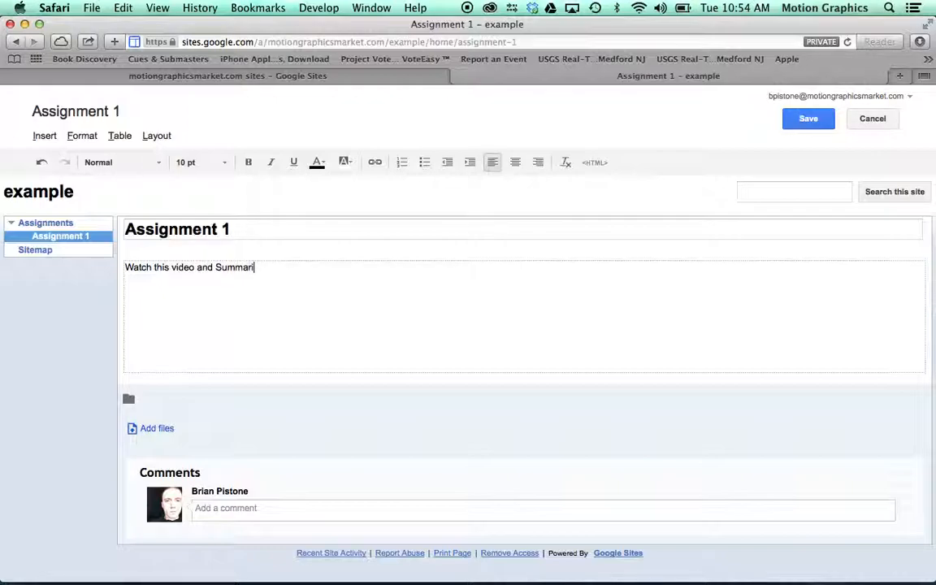
{"action": "type", "text": "ze in a comment below."}
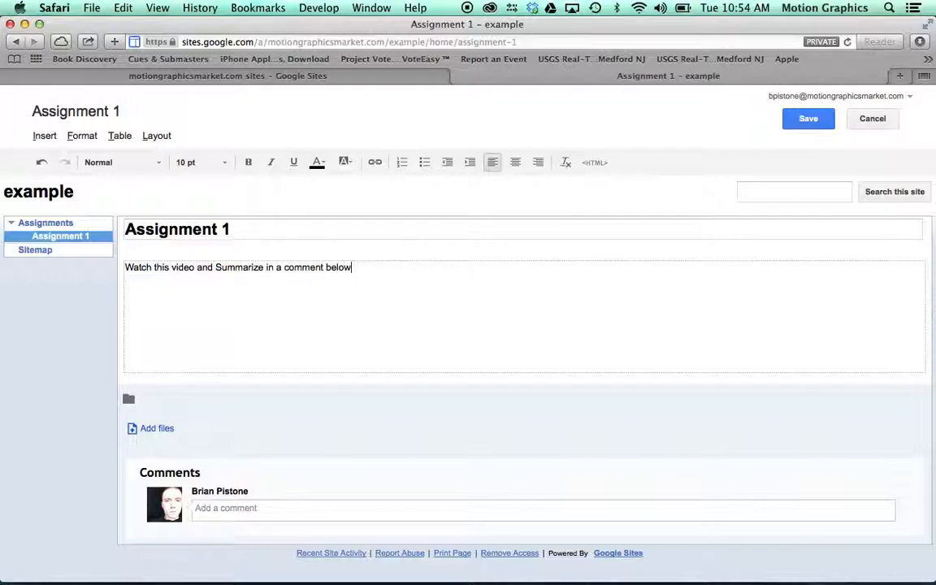
Step: Correct "Summarize" to lowercase "summarize" in the assignment instruction
{"action": "left_click", "coordinate": [218, 267]}
{"action": "key", "text": "BackSpace"}
{"action": "type", "text": "s"}
{"action": "left_click", "coordinate": [377, 277]}
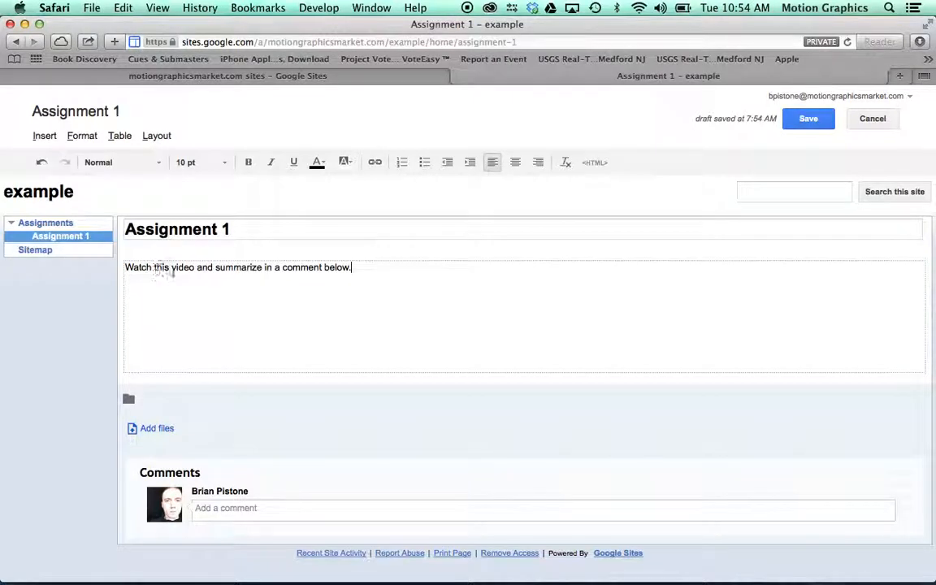
Step: Select the words "Watch this video" for linking and open YouTube in a new browser tab
{"action": "left_click_drag", "start_coordinate": [196, 267], "coordinate": [126, 267]}
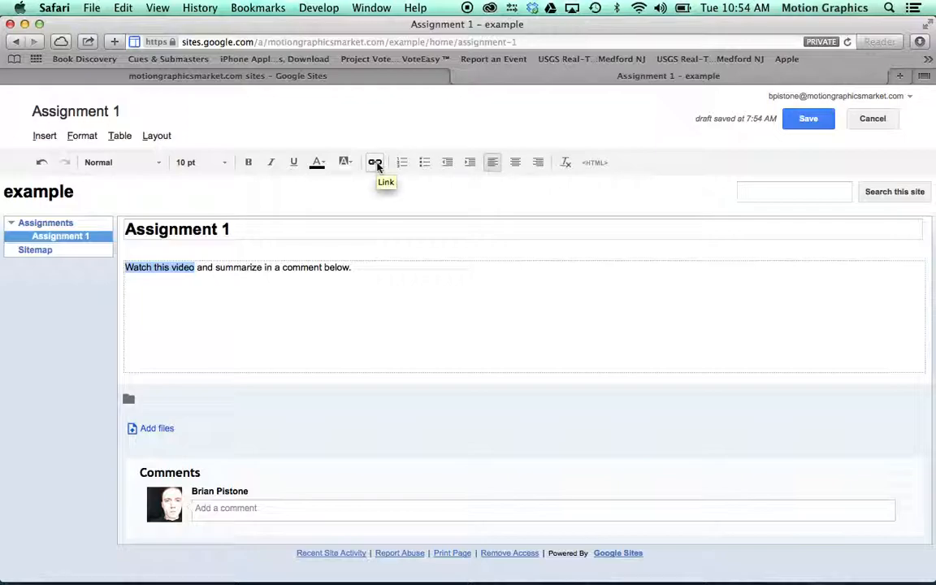
{"action": "key", "text": "super+t"}
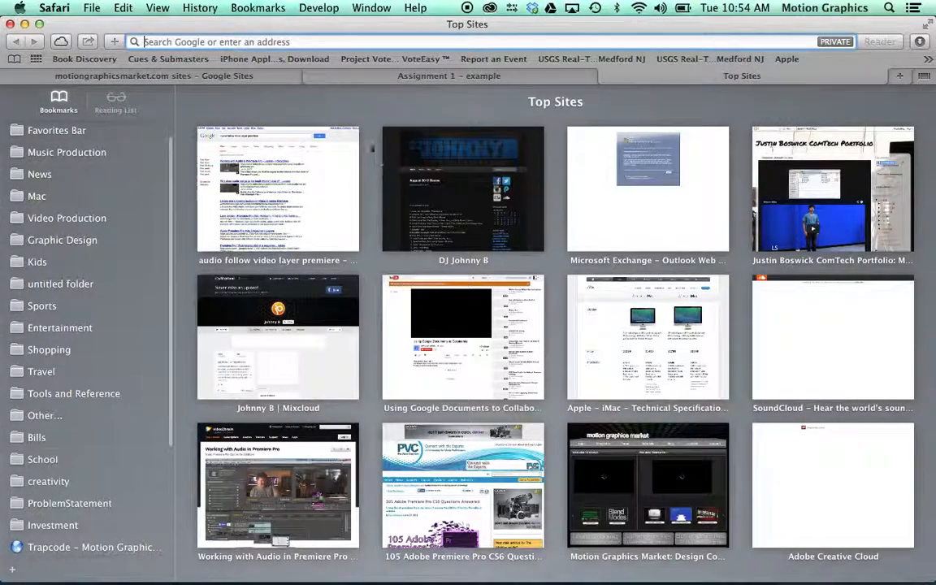
{"action": "type", "text": "youtube.com"}
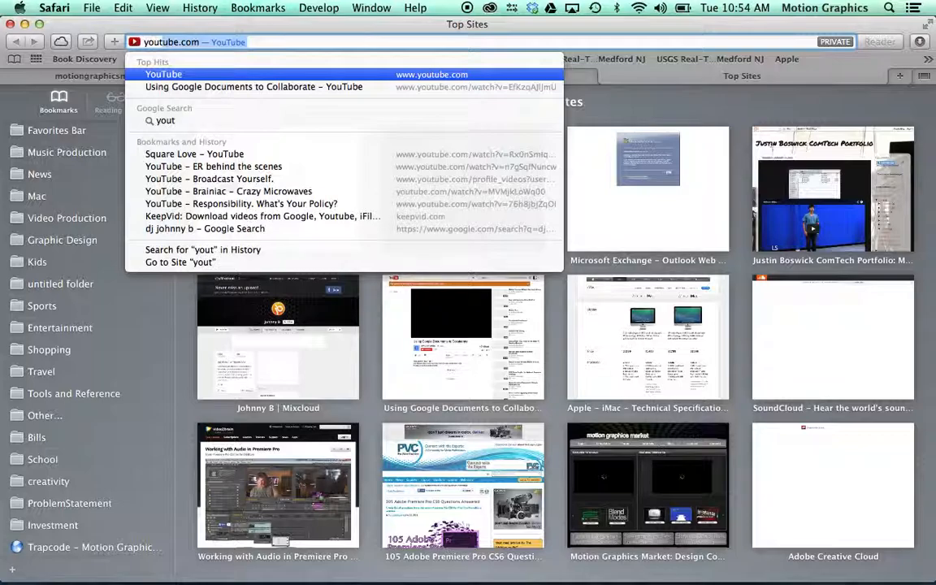
{"action": "key", "text": "Return"}
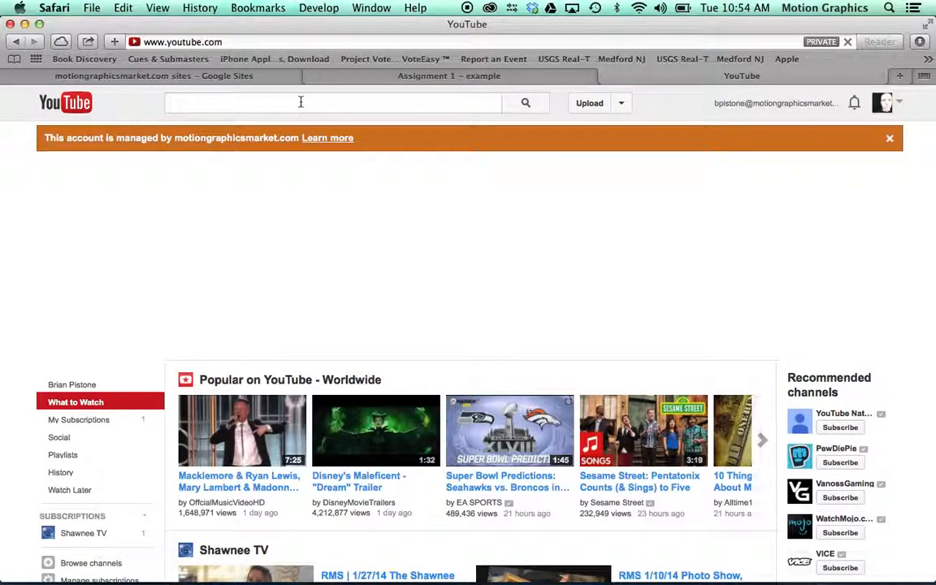
Step: Search YouTube for "shawnee extra" and open the video "Shawnee Extra- Fall Edition 2013"
{"action": "type", "text": "shawnee"}
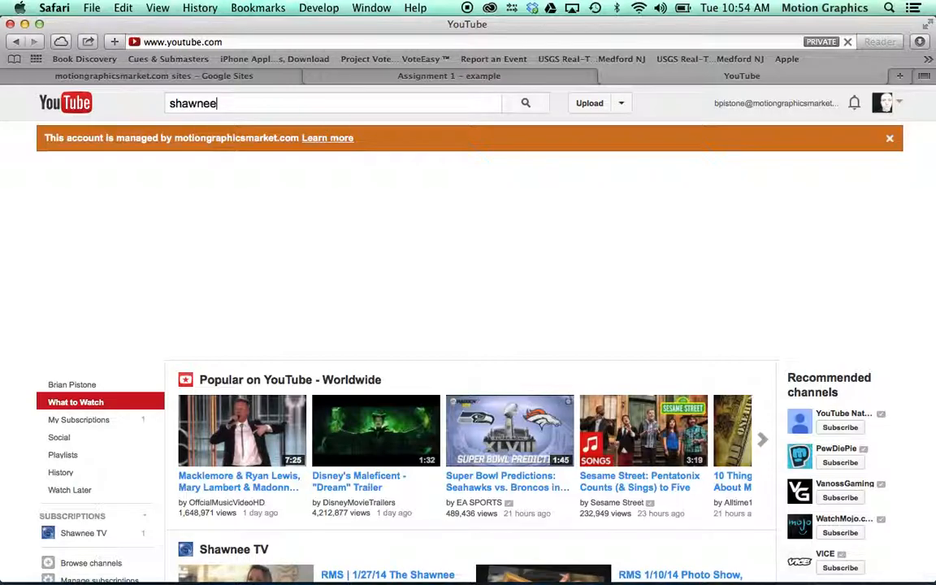
{"action": "type", "text": " extra"}
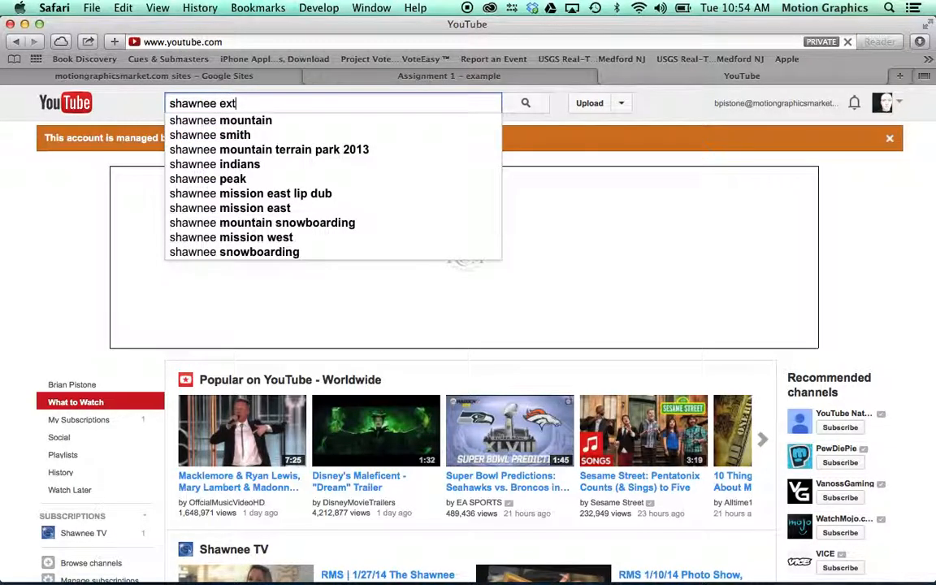
{"action": "key", "text": "Return"}
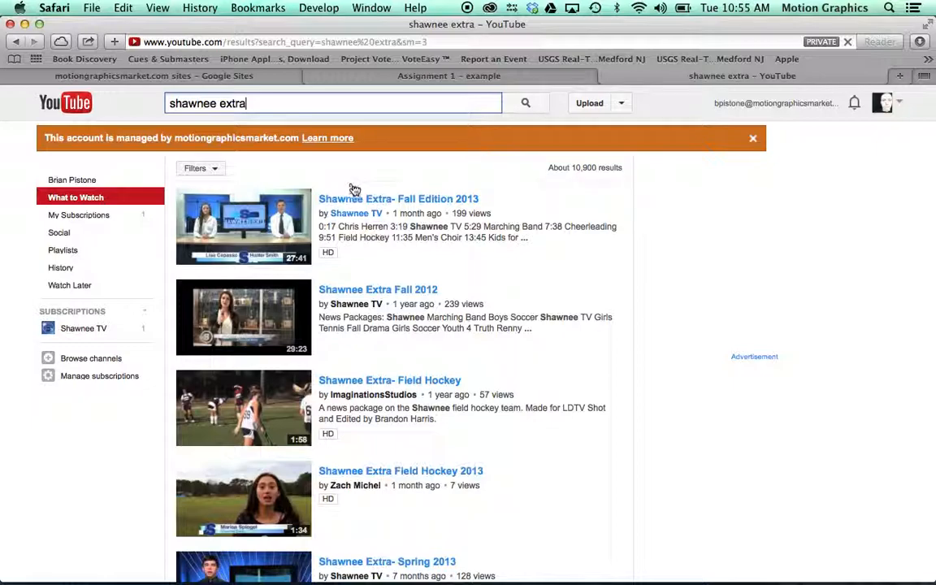
{"action": "left_click", "coordinate": [361, 203]}
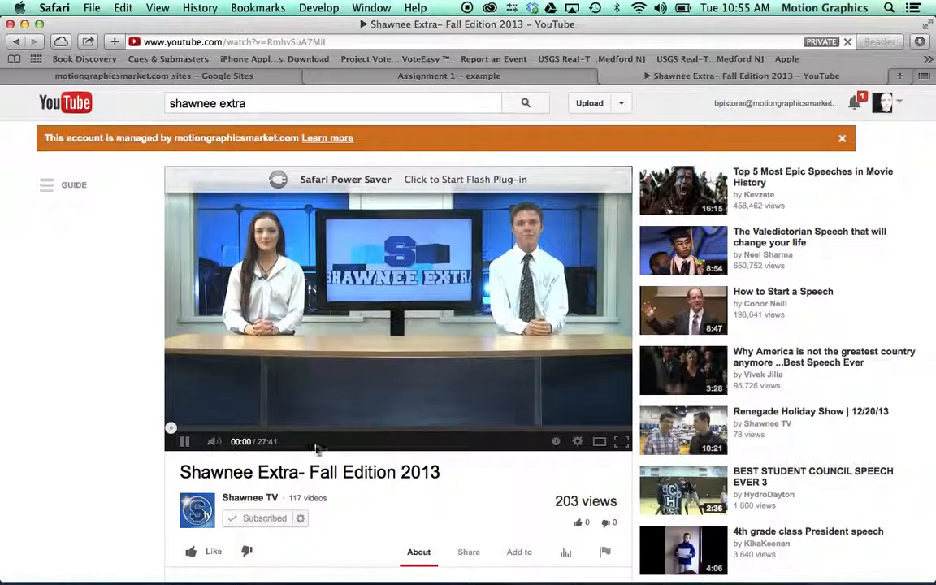
Step: Display the short share link of the Shawnee Extra video, then return to the head of its page
{"action": "scroll", "coordinate": [316, 449], "scroll_direction": "down", "scroll_amount": 3}
{"action": "left_click", "coordinate": [472, 488]}
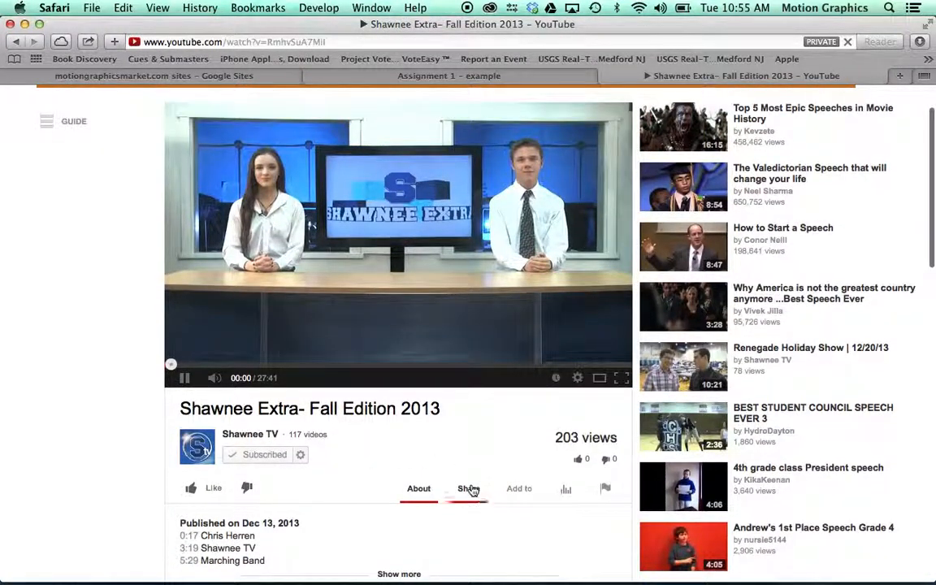
{"action": "scroll", "coordinate": [410, 462], "scroll_direction": "down", "scroll_amount": 4}
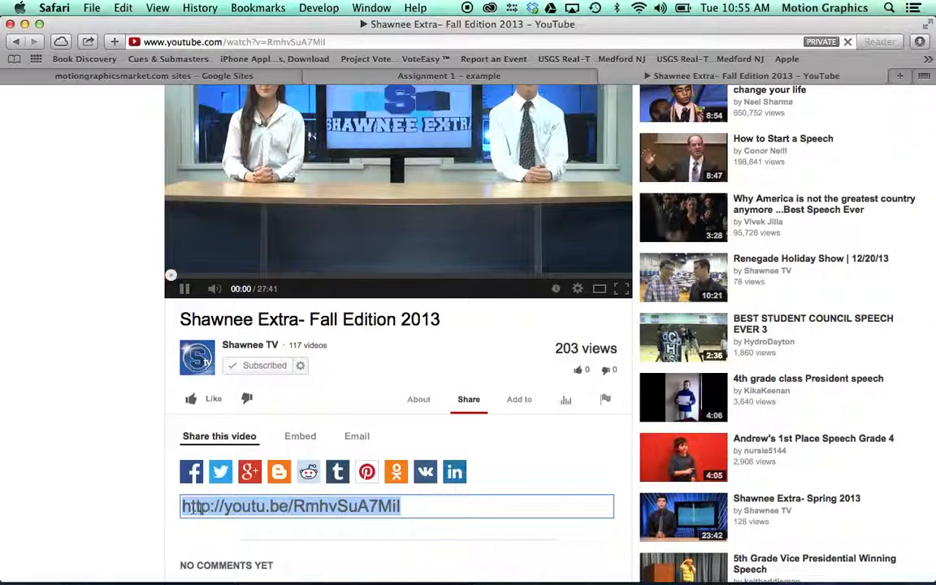
{"action": "scroll", "coordinate": [236, 497], "scroll_direction": "up", "scroll_amount": 5}
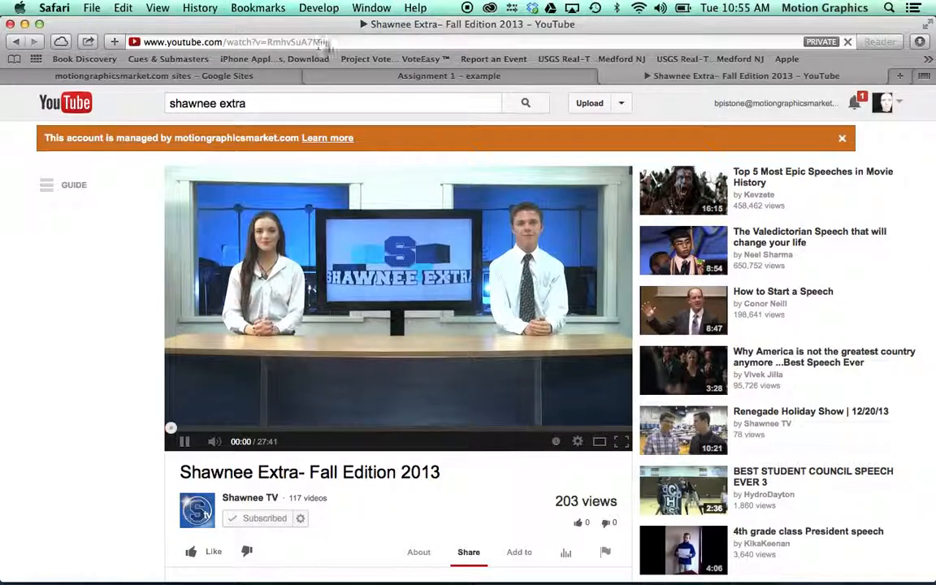
Step: Copy the short youtu.be share link of the Shawnee Extra video
{"action": "scroll", "coordinate": [398, 252], "scroll_direction": "down", "scroll_amount": 8}
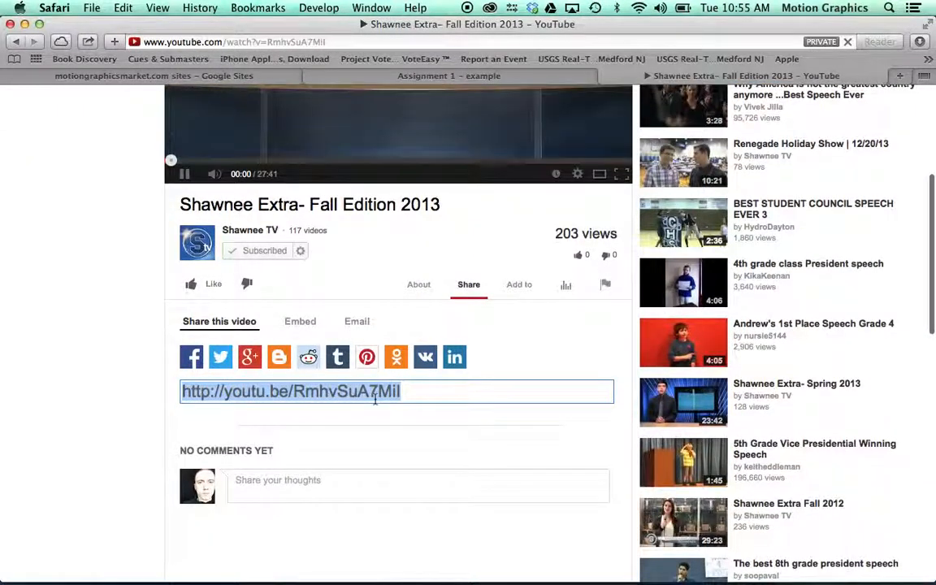
{"action": "right_click", "coordinate": [376, 398]}
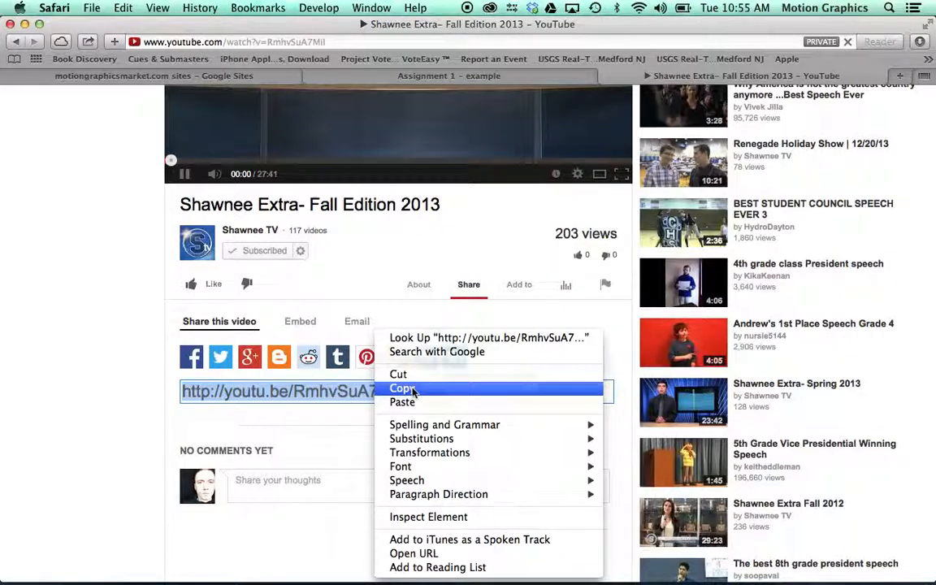
{"action": "left_click", "coordinate": [414, 391]}
Step: Link "Watch this video" on the Assignment 1 page to the copied youtu.be web address, opening in a new window, and save the page
{"action": "left_click", "coordinate": [470, 76]}
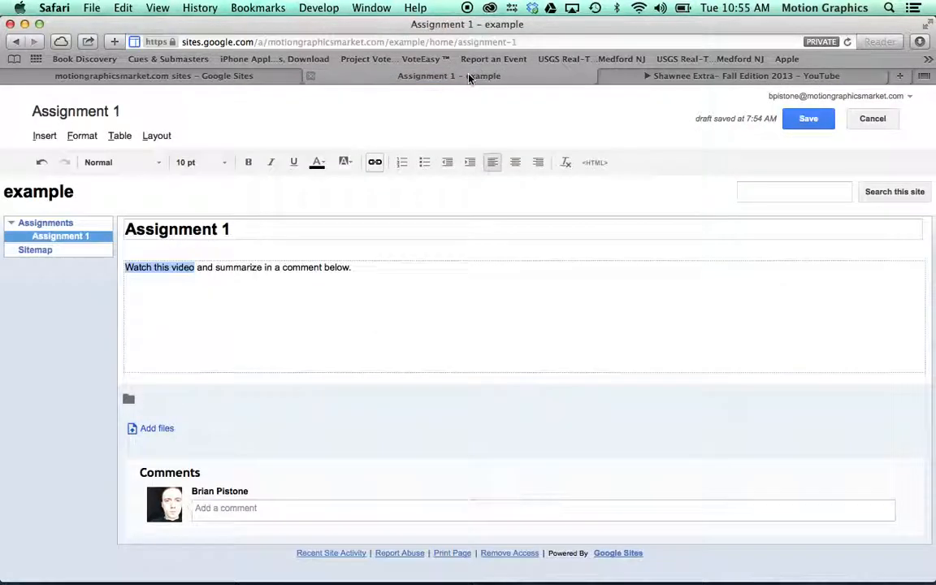
{"action": "left_click", "coordinate": [375, 162]}
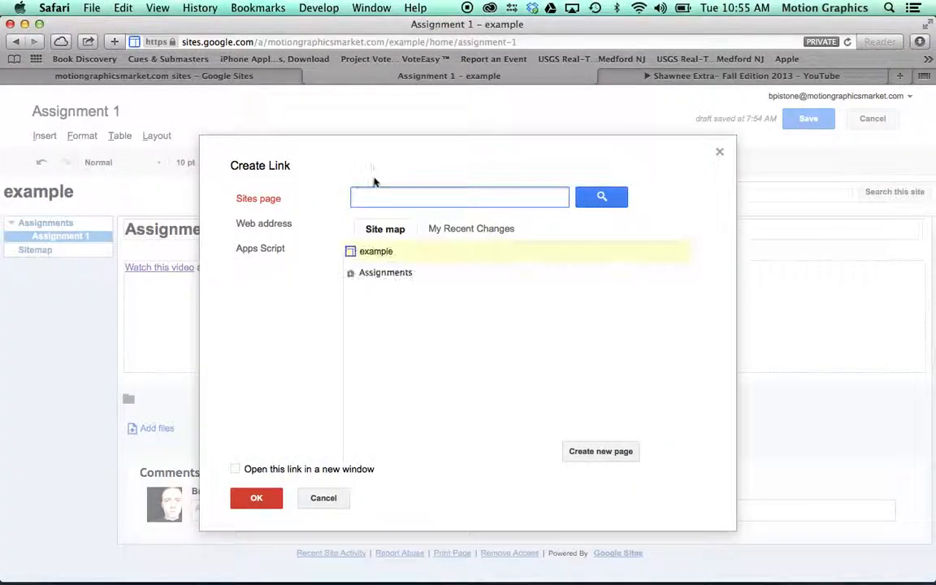
{"action": "left_click", "coordinate": [262, 227]}
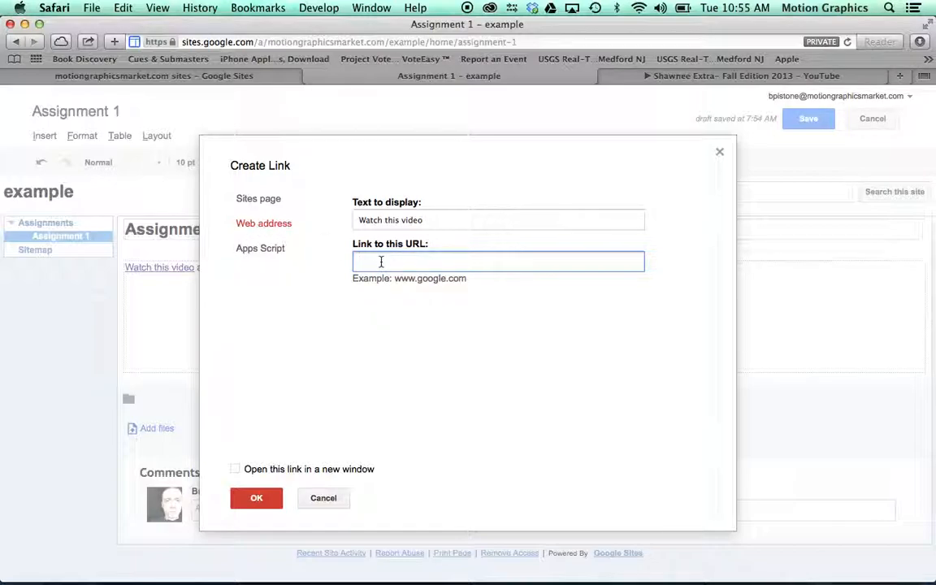
{"action": "key", "text": "super+v"}
{"action": "left_click", "coordinate": [235, 471]}
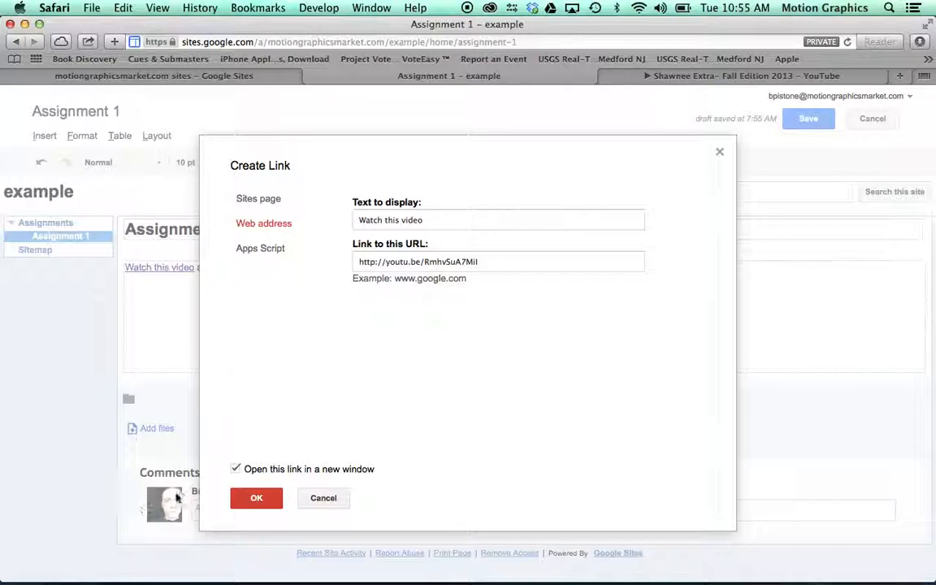
{"action": "left_click", "coordinate": [256, 445]}
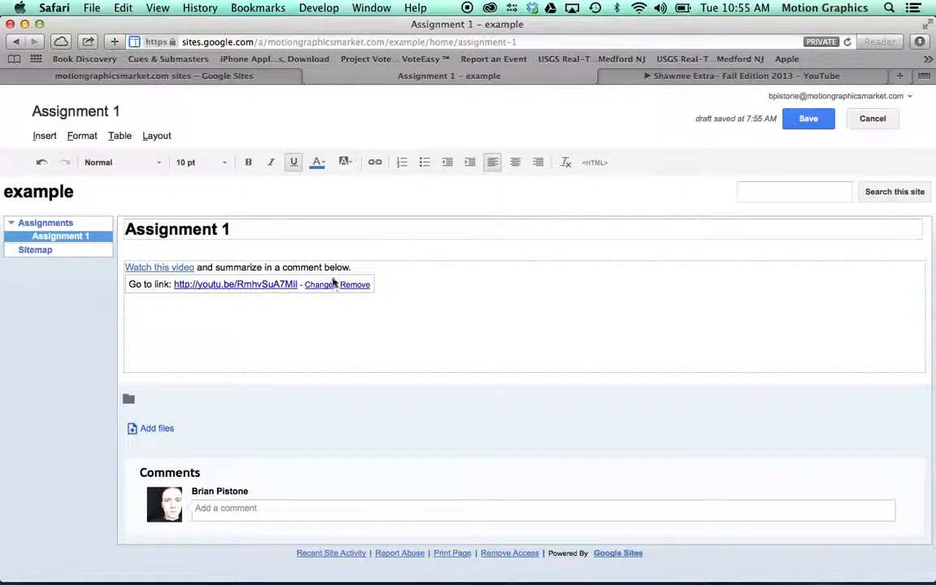
{"action": "left_click", "coordinate": [812, 118]}
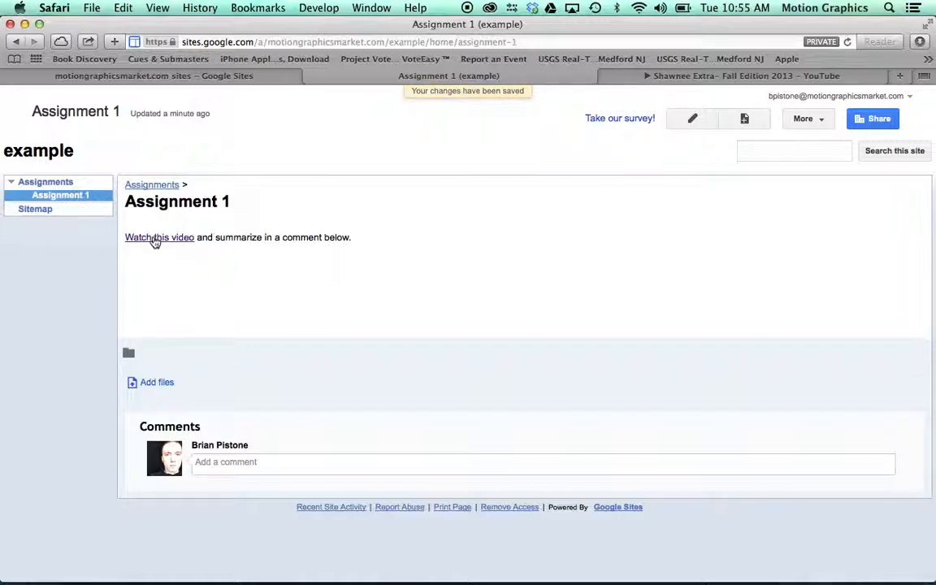
Step: Test the saved "Watch this video" link, and close both YouTube tabs to return to the Assignment 1 page
{"action": "left_click", "coordinate": [154, 242]}
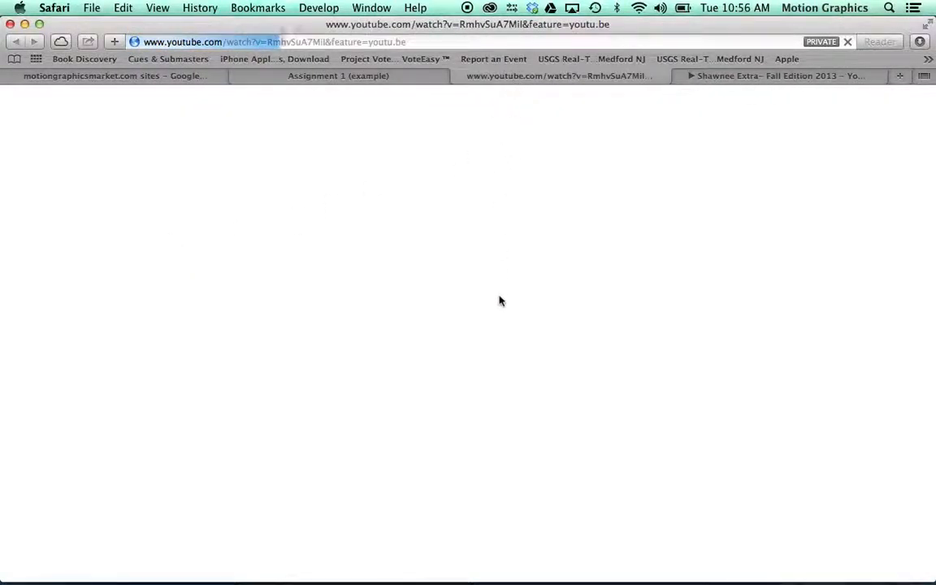
{"action": "left_click", "coordinate": [764, 76]}
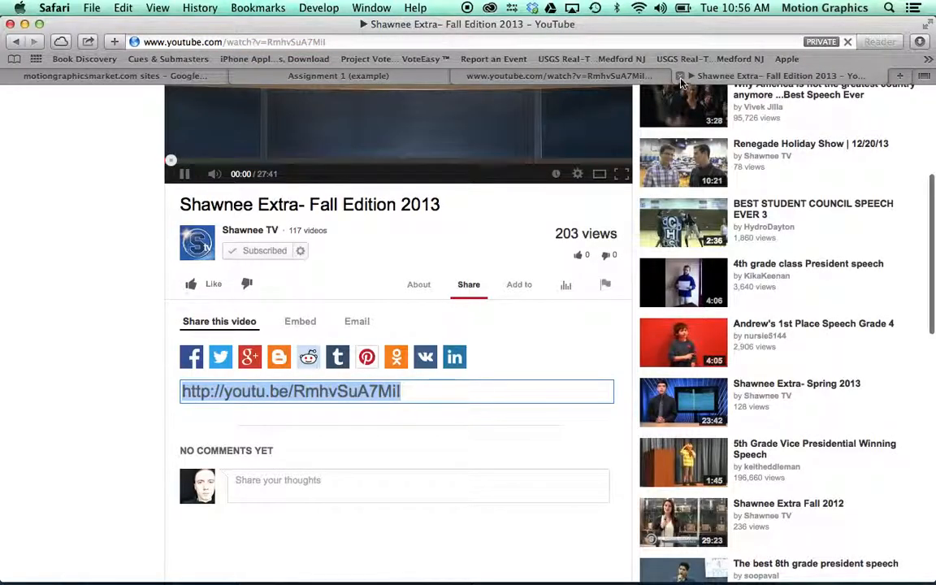
{"action": "left_click", "coordinate": [679, 76]}
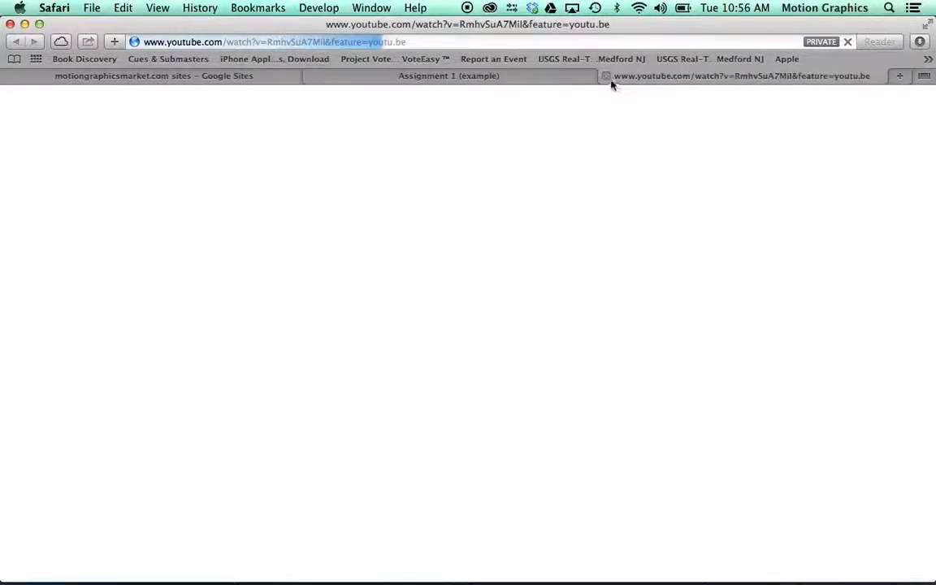
{"action": "left_click", "coordinate": [606, 76]}
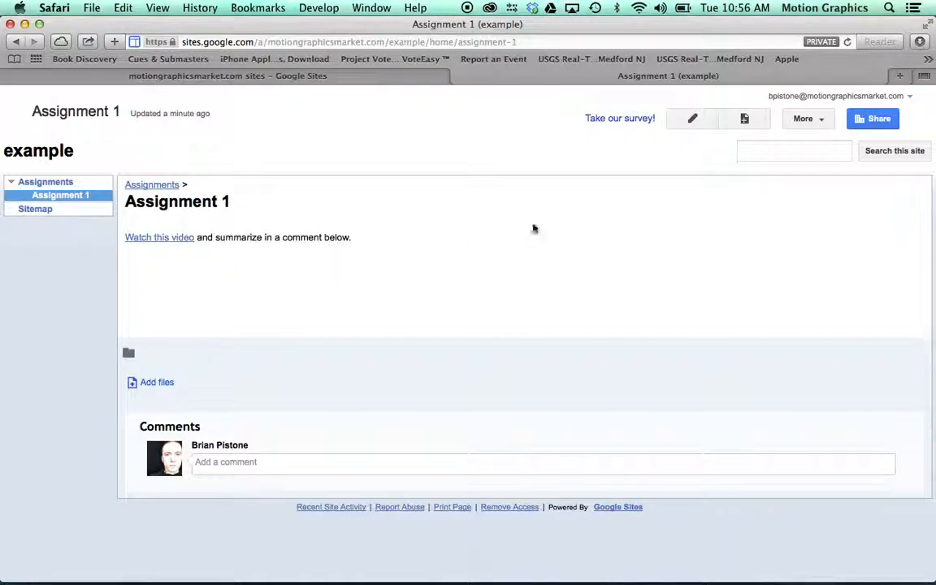
Step: Open the video from the assignment link, pause it, and get its 560 × 315 iframe embed code
{"action": "left_click", "coordinate": [182, 241]}
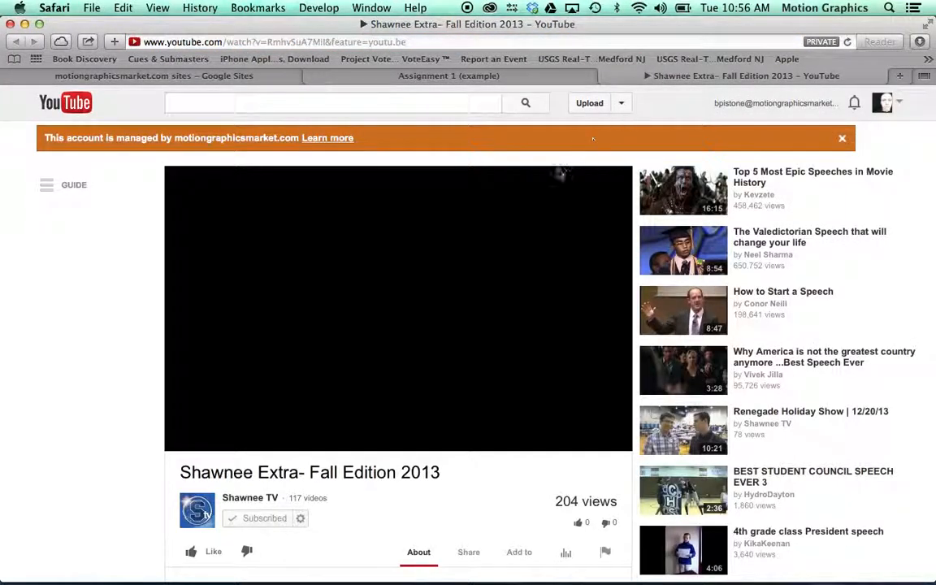
{"action": "scroll", "coordinate": [545, 179], "scroll_direction": "down", "scroll_amount": 1}
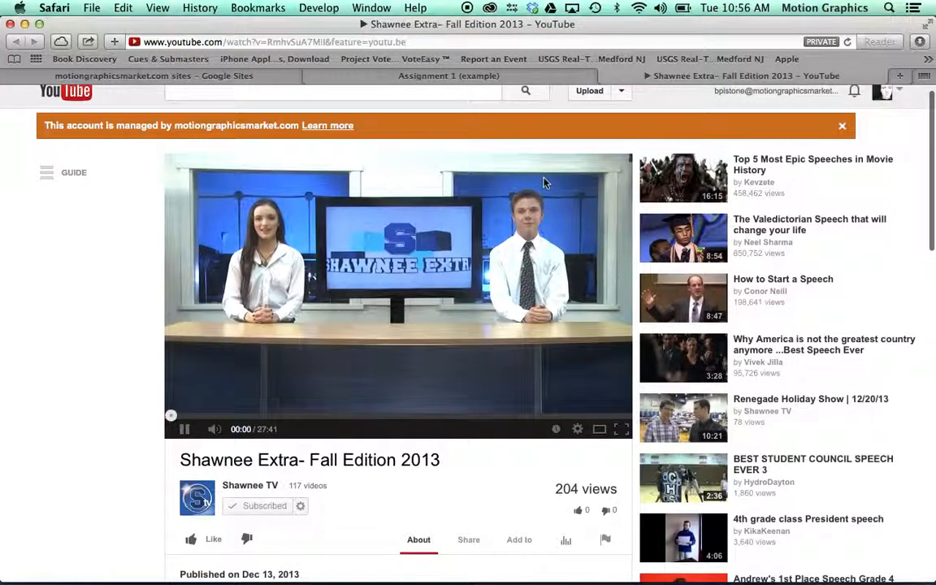
{"action": "left_click", "coordinate": [325, 276]}
{"action": "scroll", "coordinate": [317, 273], "scroll_direction": "down", "scroll_amount": 5}
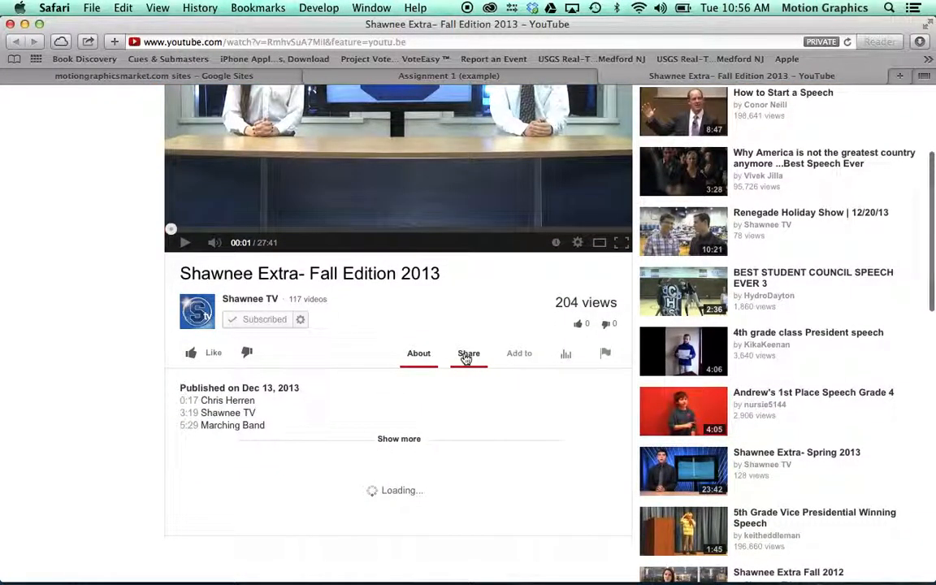
{"action": "left_click", "coordinate": [467, 355]}
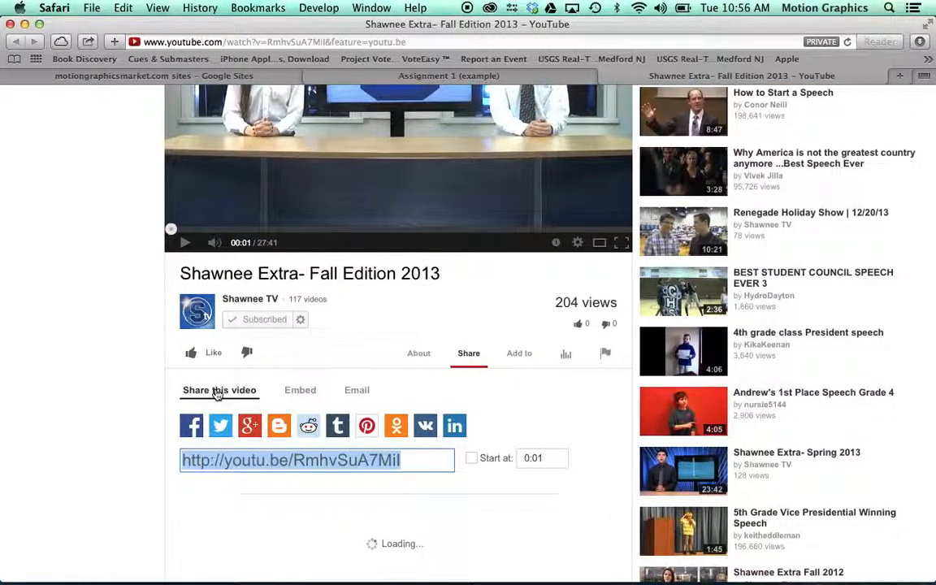
{"action": "left_click", "coordinate": [299, 391]}
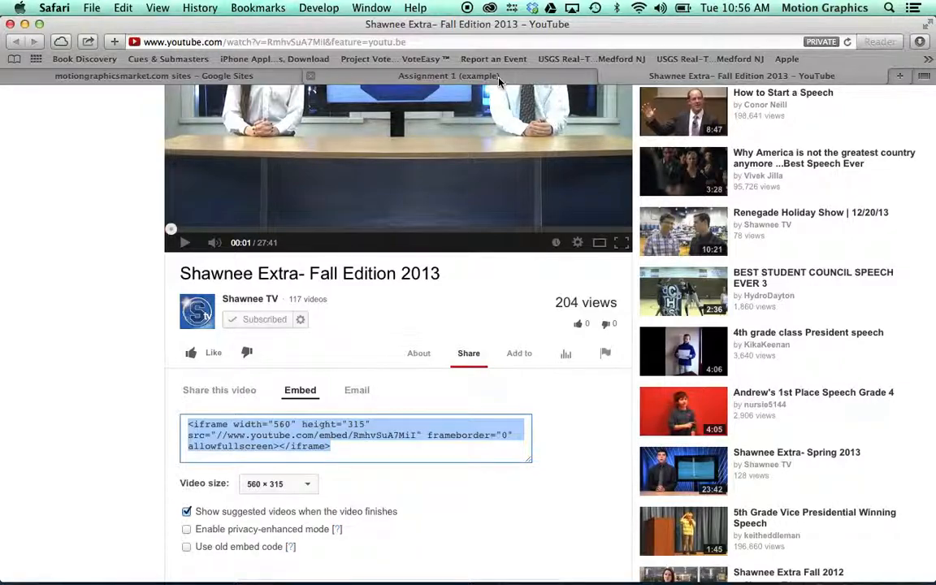
Step: Reopen the Assignment 1 page for editing and add two line breaks after the instruction sentence
{"action": "left_click", "coordinate": [449, 73]}
{"action": "left_click", "coordinate": [693, 120]}
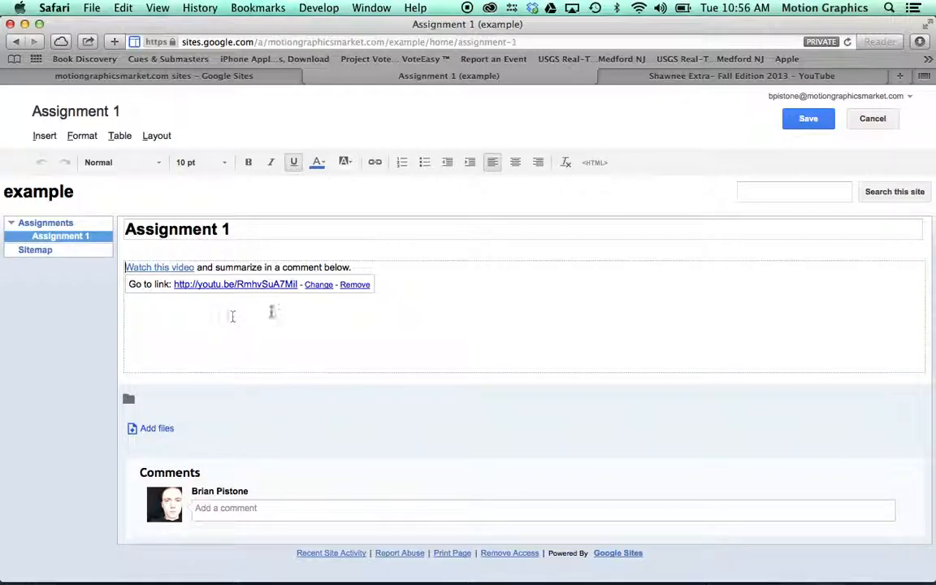
{"action": "left_click", "coordinate": [435, 282]}
{"action": "key", "text": "Return"}
{"action": "key", "text": "Return"}
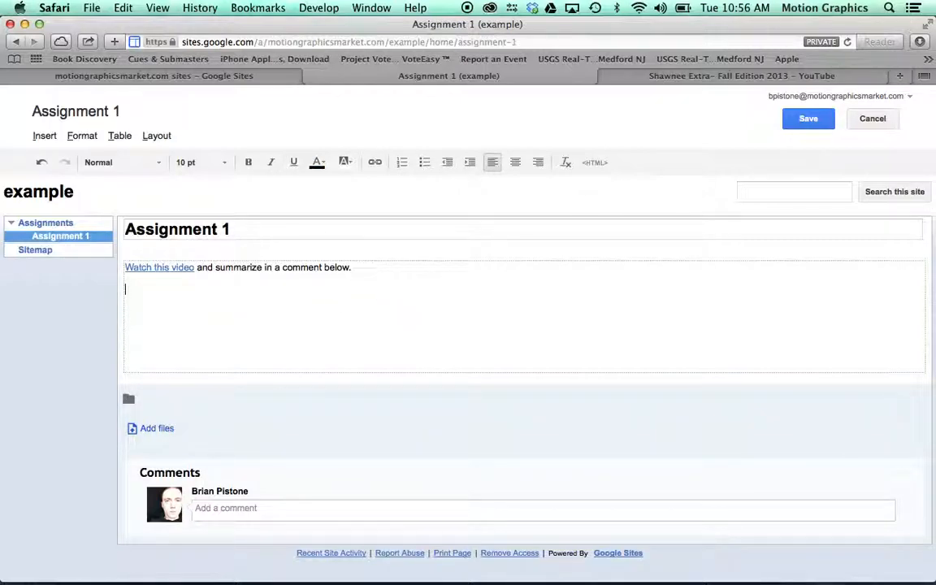
Step: Paste the video's iframe embed code at the end of the page's HTML, update it and save the page
{"action": "left_click", "coordinate": [599, 165]}
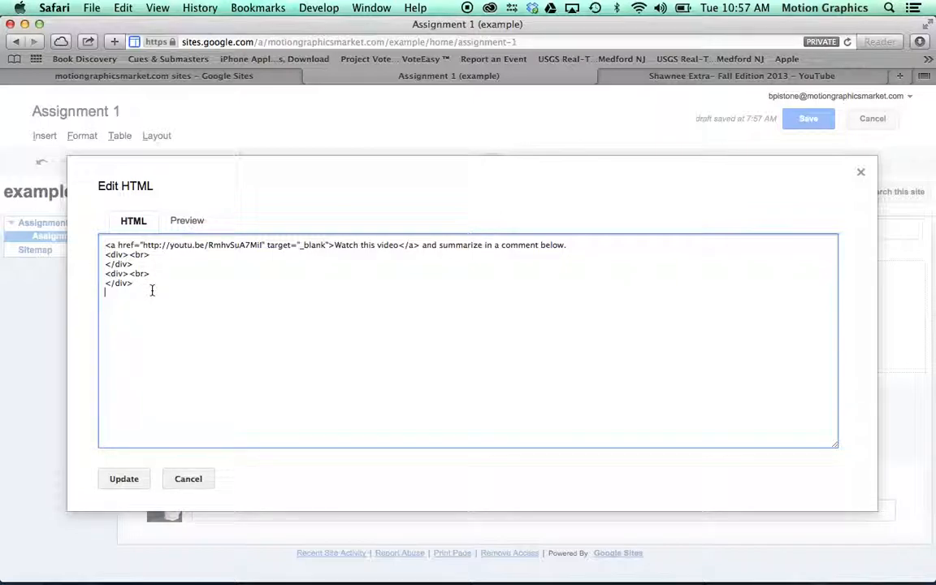
{"action": "key", "text": "cmd+v"}
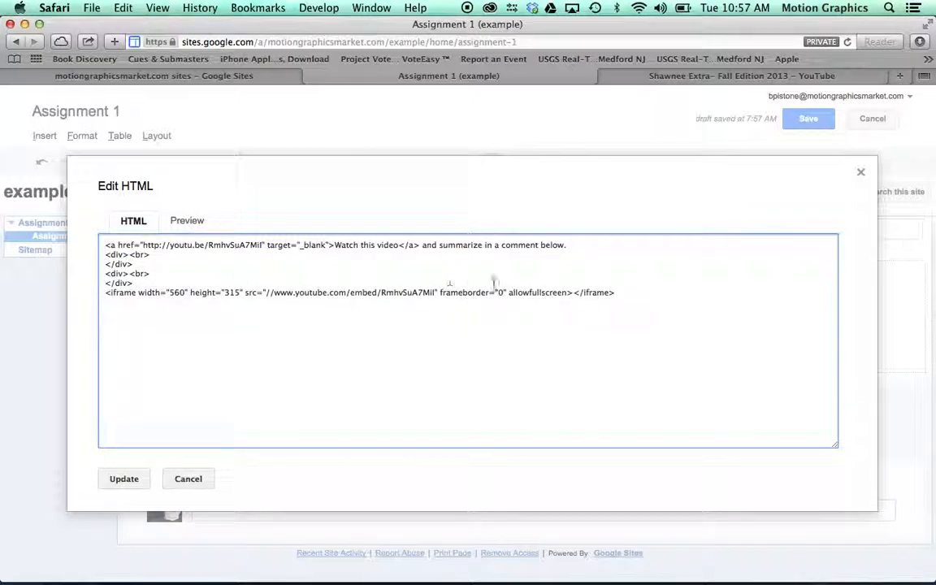
{"action": "left_click", "coordinate": [124, 477]}
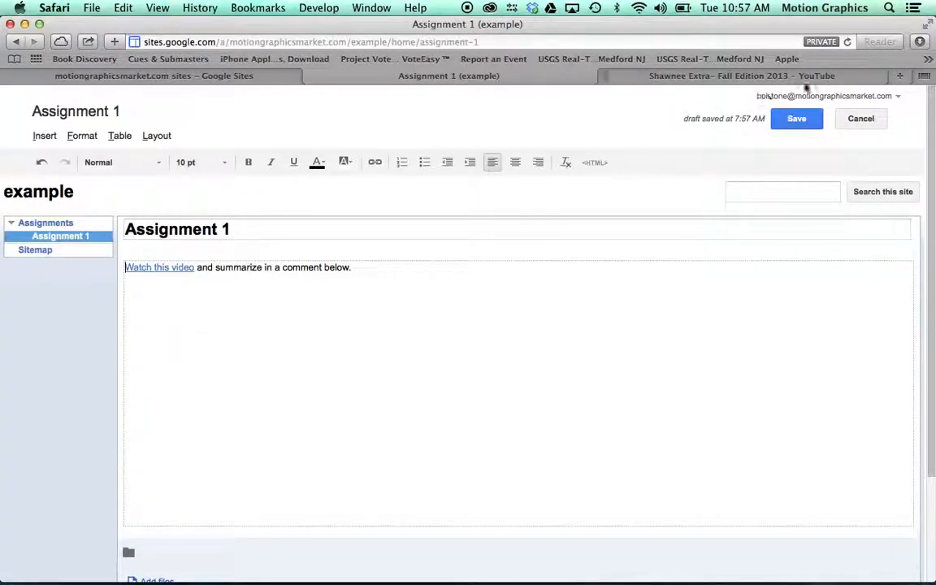
{"action": "left_click", "coordinate": [796, 118]}
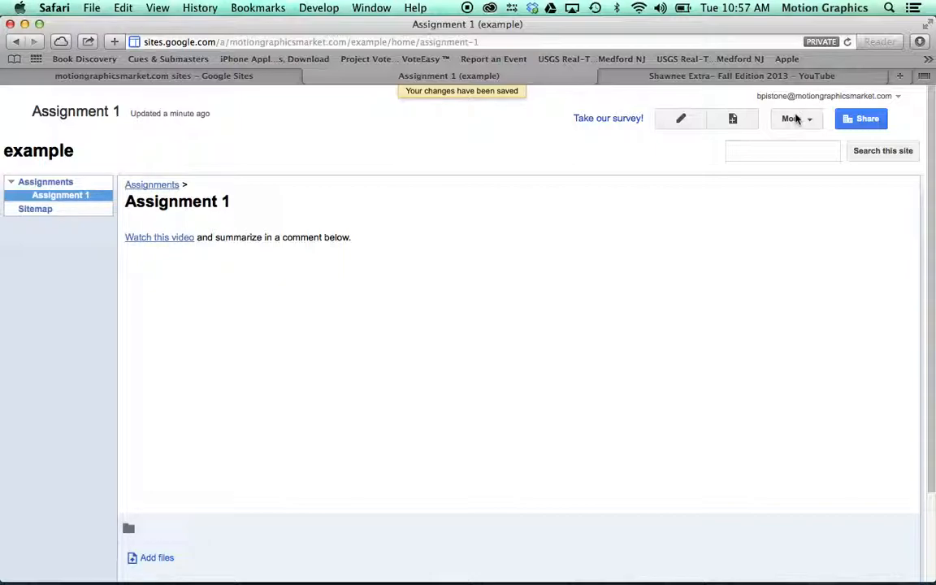
Step: Examine the embedded video on the saved Assignment 1 page and activate the comment field beneath it
{"action": "scroll", "coordinate": [723, 288], "scroll_direction": "down", "scroll_amount": 2}
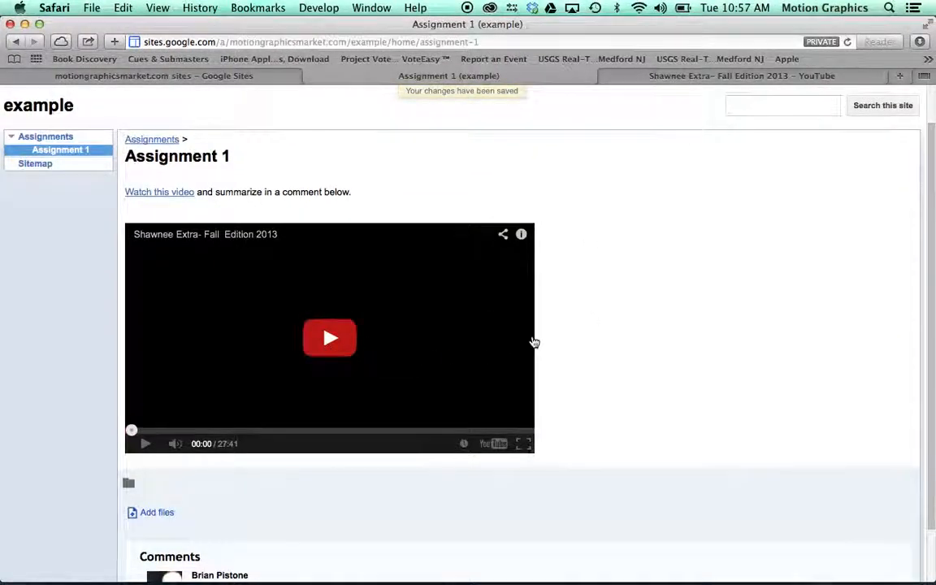
{"action": "scroll", "coordinate": [533, 341], "scroll_direction": "down", "scroll_amount": 2}
{"action": "left_click", "coordinate": [240, 528]}
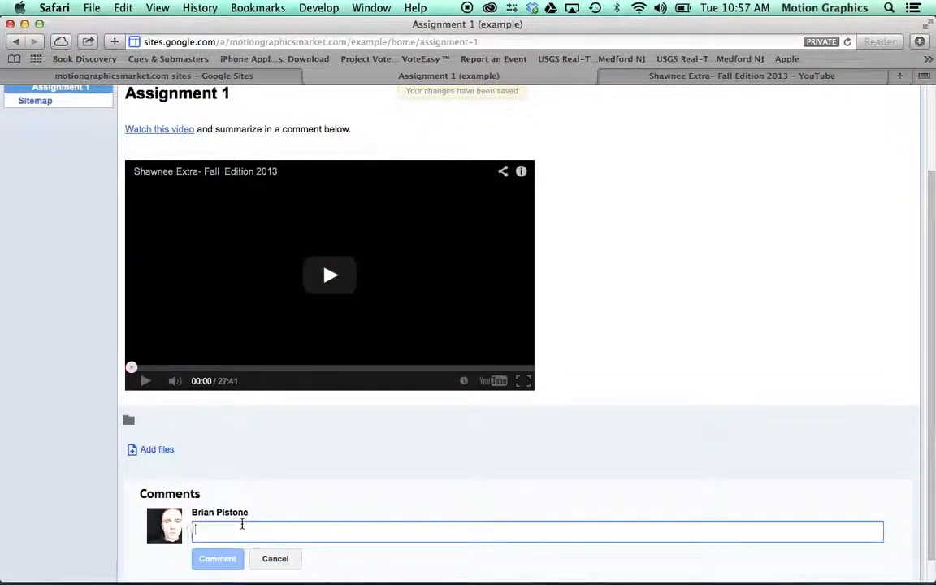
{"action": "scroll", "coordinate": [395, 454], "scroll_direction": "down", "scroll_amount": 1}
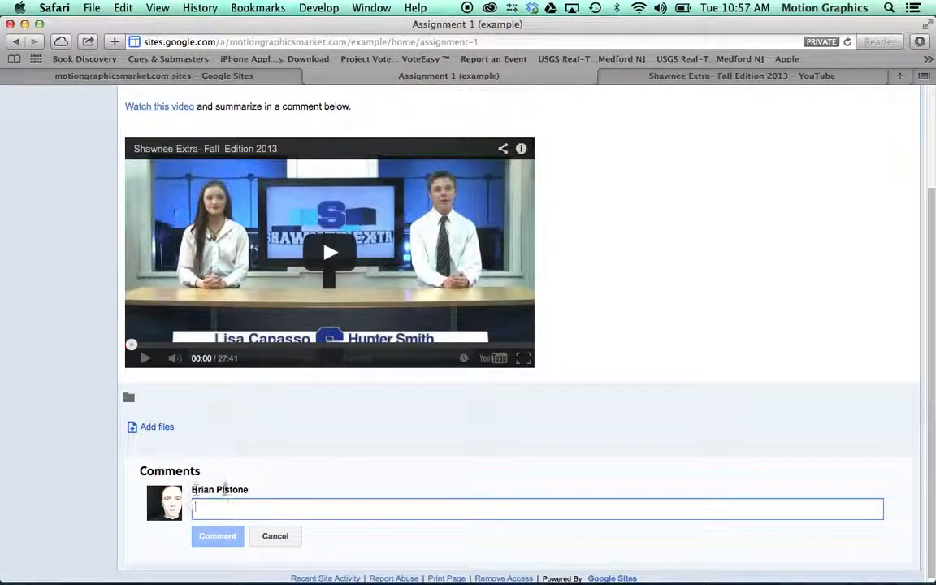
{"action": "scroll", "coordinate": [274, 480], "scroll_direction": "up", "scroll_amount": 1}
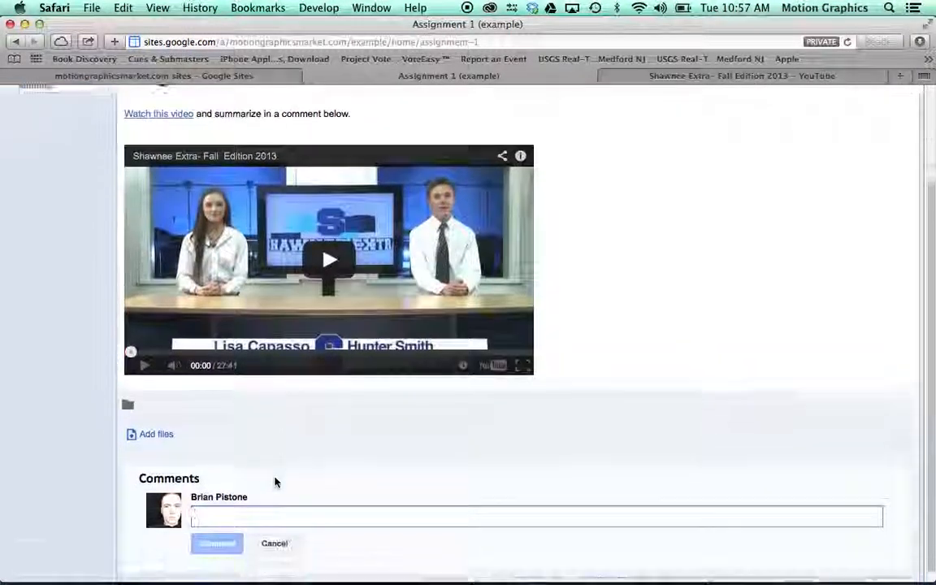
{"action": "scroll", "coordinate": [275, 483], "scroll_direction": "down", "scroll_amount": 1}
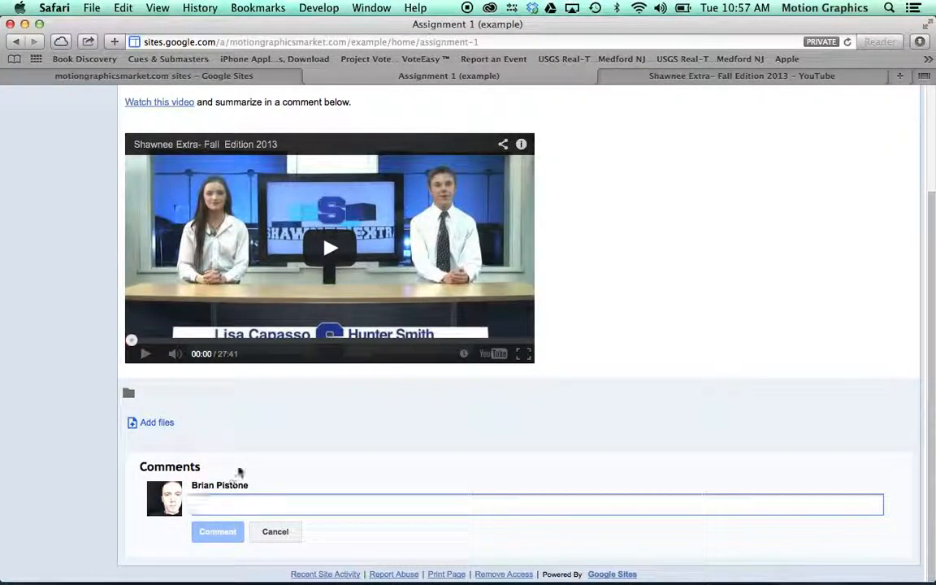
{"action": "scroll", "coordinate": [278, 451], "scroll_direction": "up", "scroll_amount": 1}
{"action": "scroll", "coordinate": [279, 453], "scroll_direction": "down", "scroll_amount": 1}
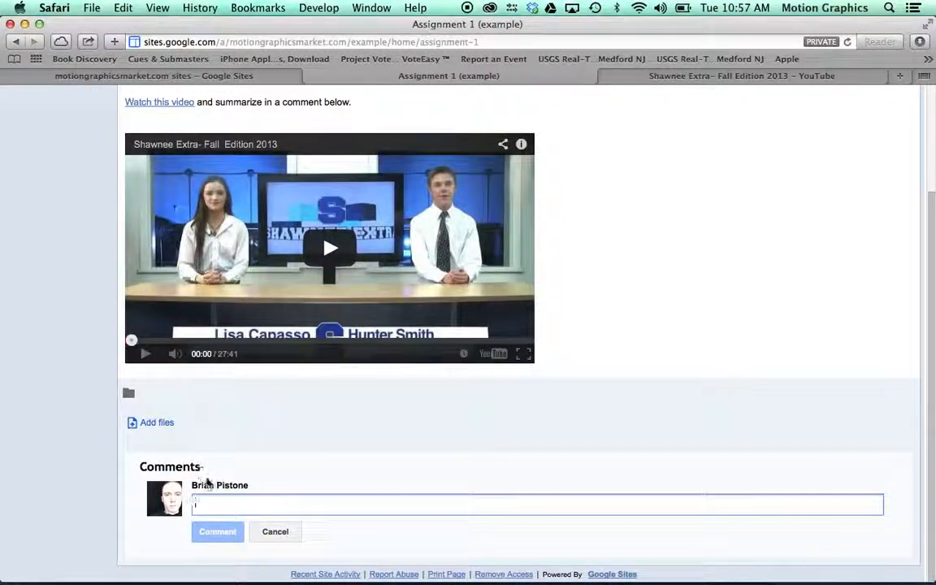